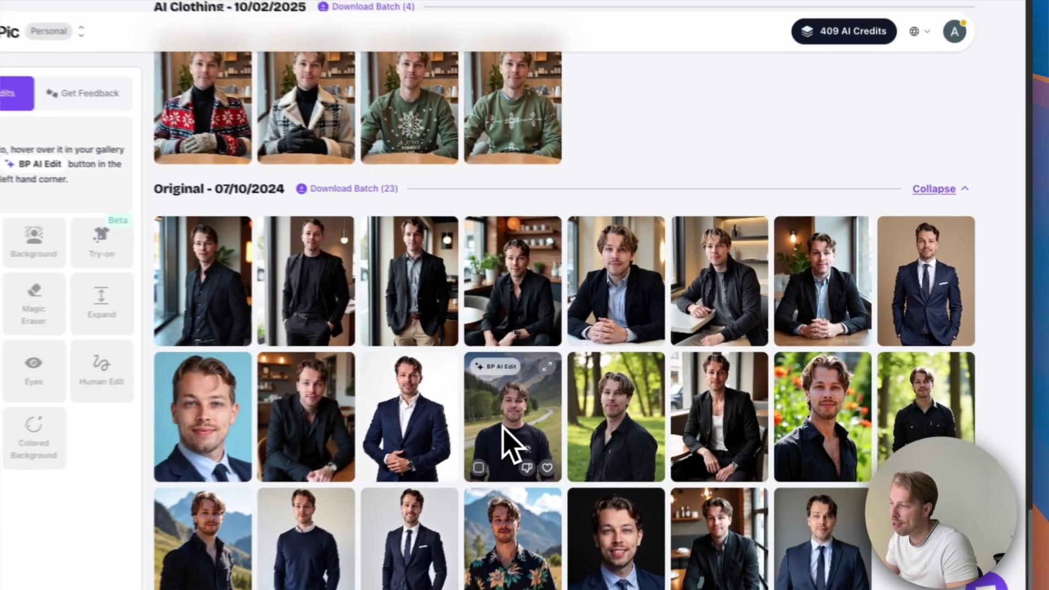
# Enlarge the outdoor headshot from BetterPic's Original batch in the photo viewer
pyautogui.click(504, 428)
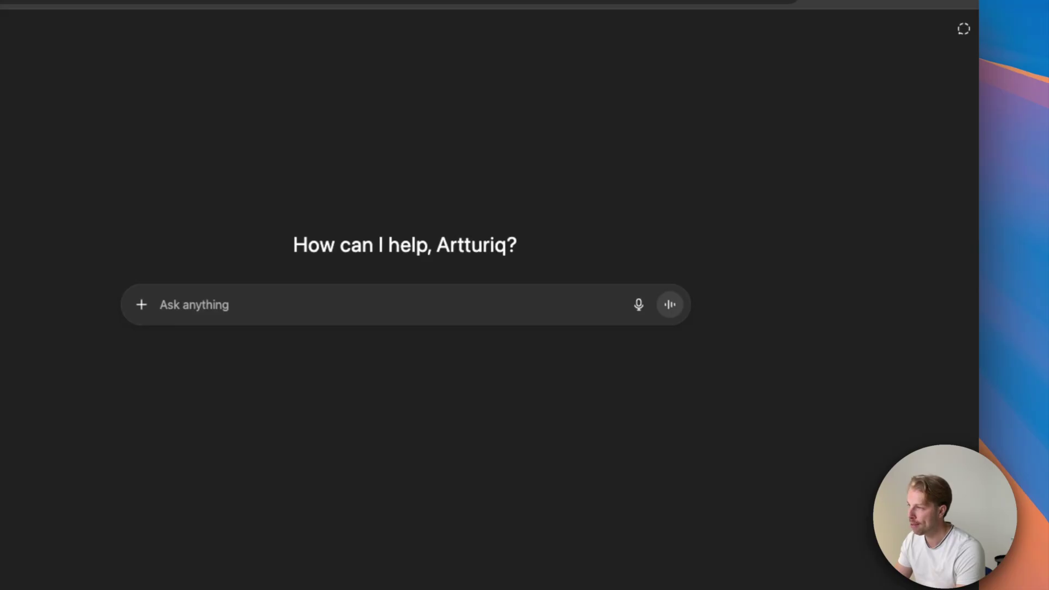
# Attach the selfie in ChatGPT and ask for a professional headshot that looks exactly like this person
pyautogui.moveTo(1048, 328); pyautogui.dragTo(307, 301)
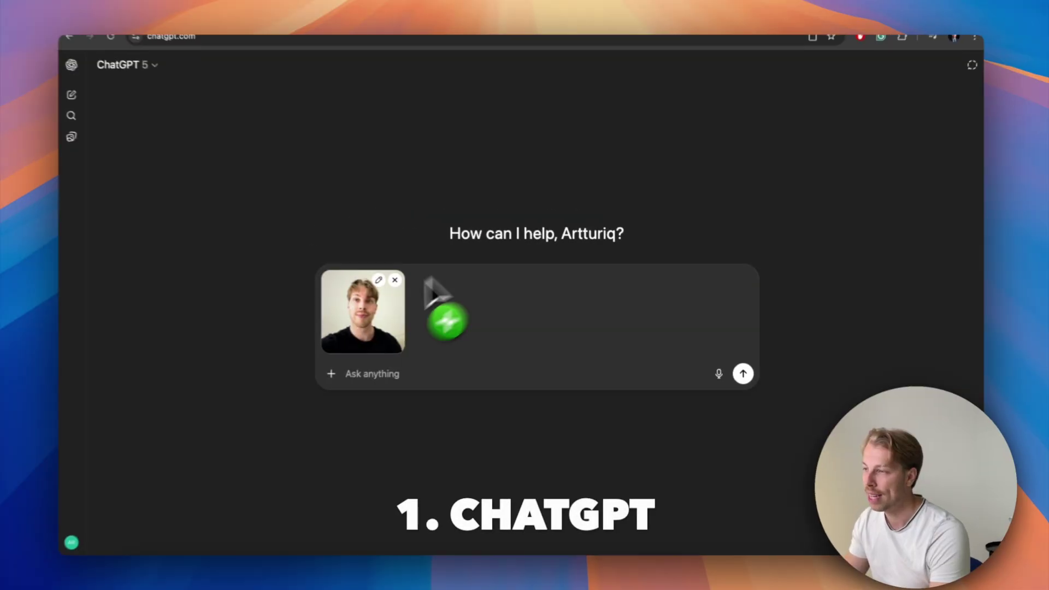
pyautogui.click(377, 361)
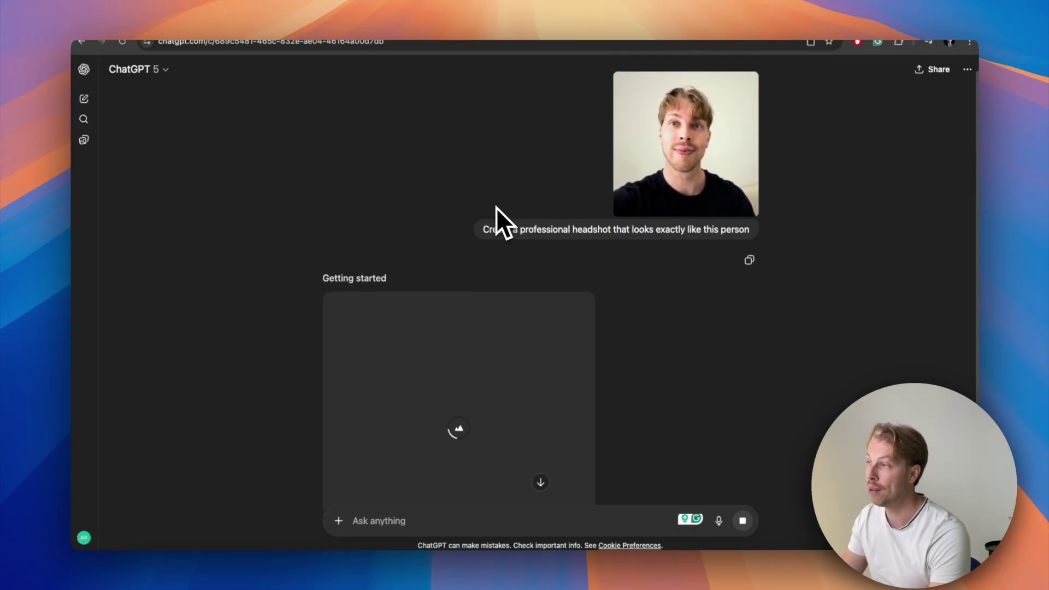
pyautogui.scroll(-3, 497, 208)
# View the generated suit-and-tie headshot full size, then close the viewer back to the chat
pyautogui.scroll(2, 555, 165)
pyautogui.scroll(-3, 553, 170)
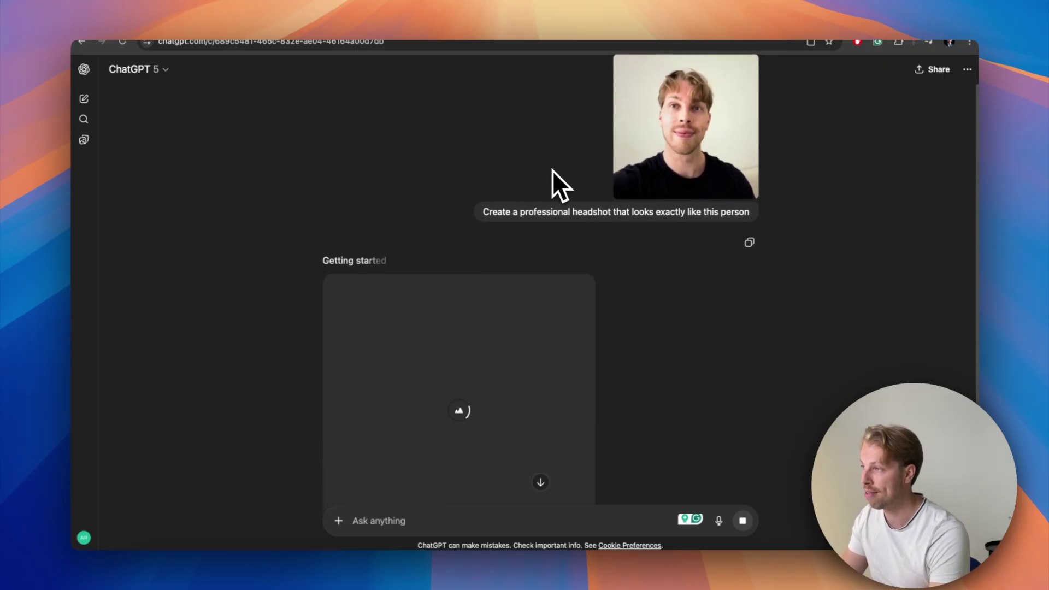
pyautogui.scroll(3, 552, 171)
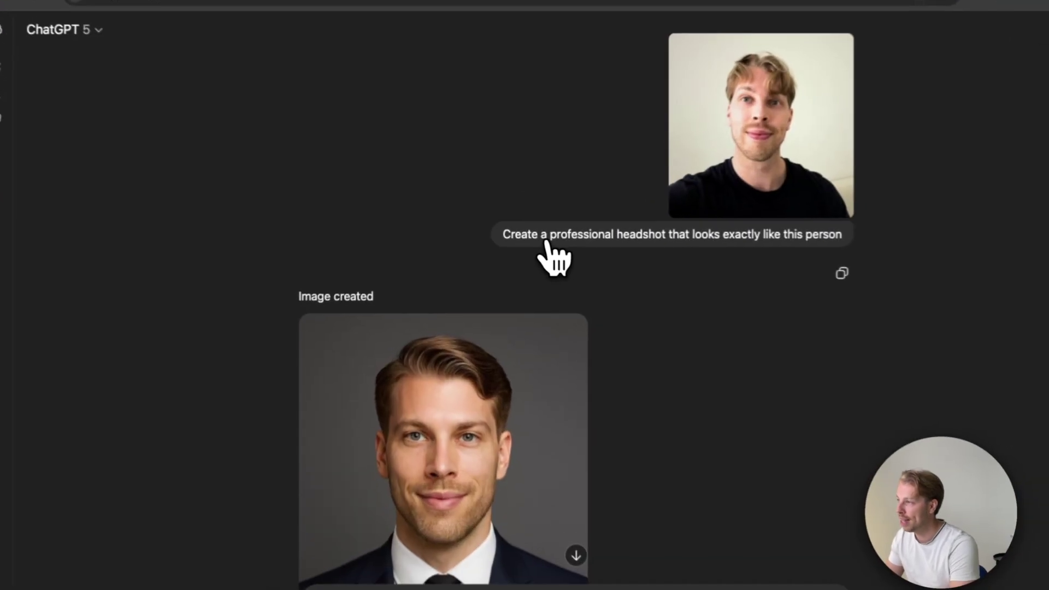
pyautogui.scroll(-3, 525, 262)
pyautogui.click(443, 311)
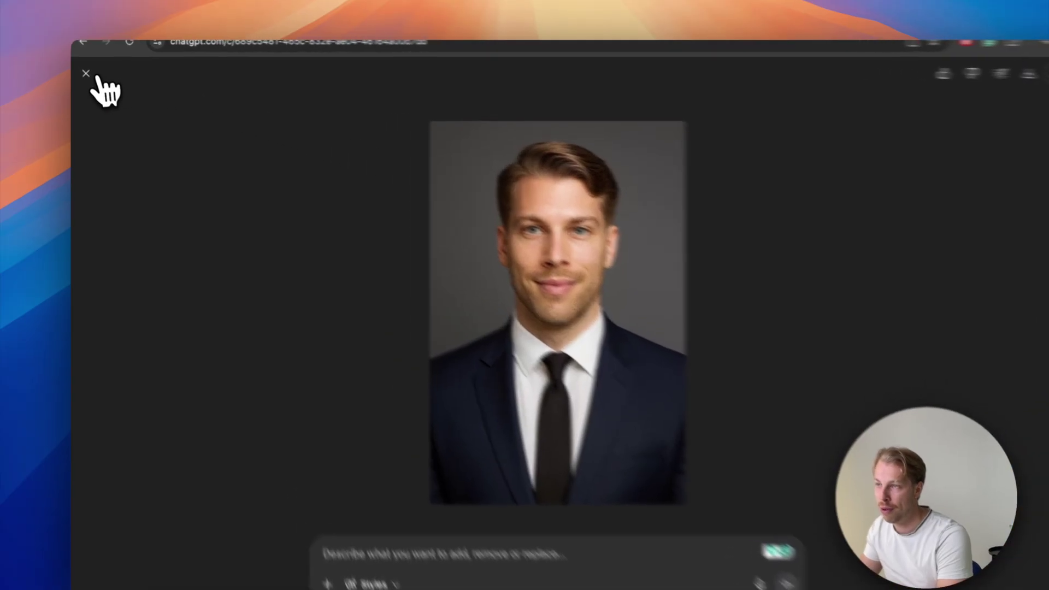
pyautogui.click(86, 74)
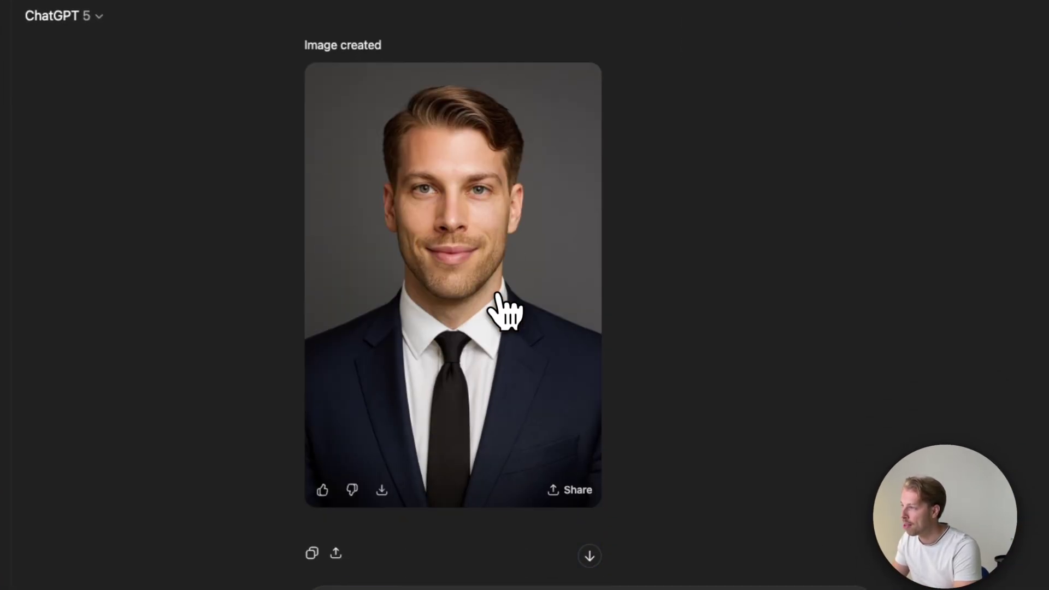
pyautogui.scroll(-1, 504, 311)
pyautogui.scroll(5, 492, 303)
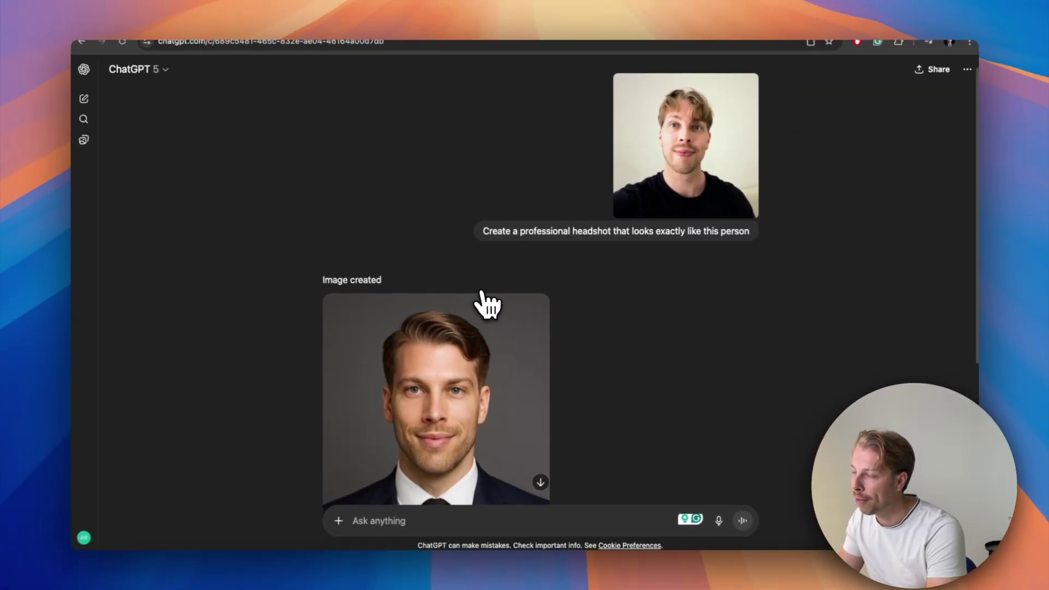
pyautogui.scroll(-3, 484, 303)
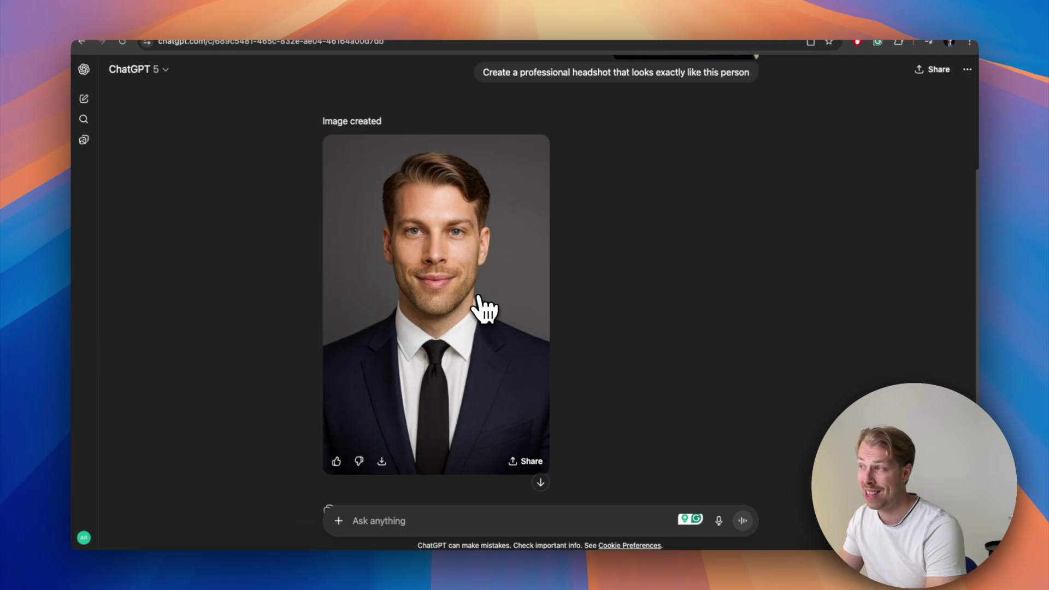
pyautogui.scroll(5, 484, 306)
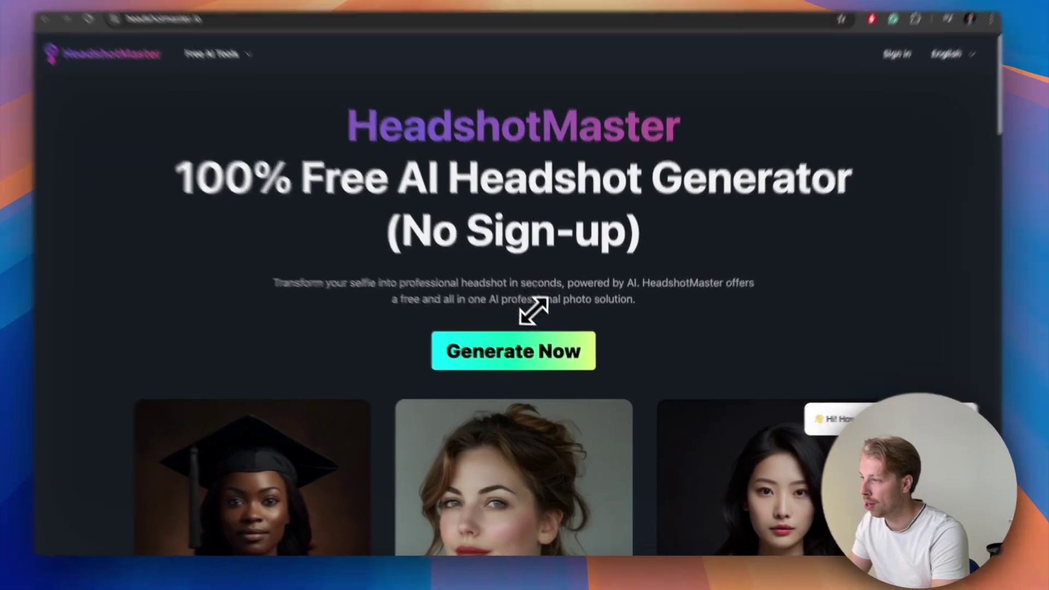
# Start HeadshotMaster's free generator, keeping Male and the default style, with age range 25-29
pyautogui.click(533, 352)
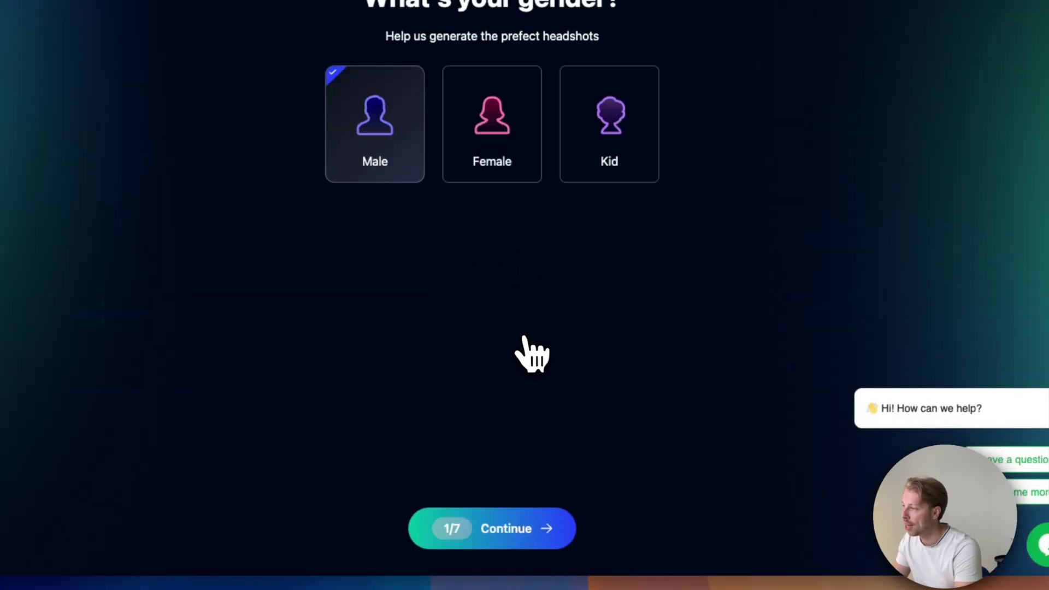
pyautogui.click(508, 529)
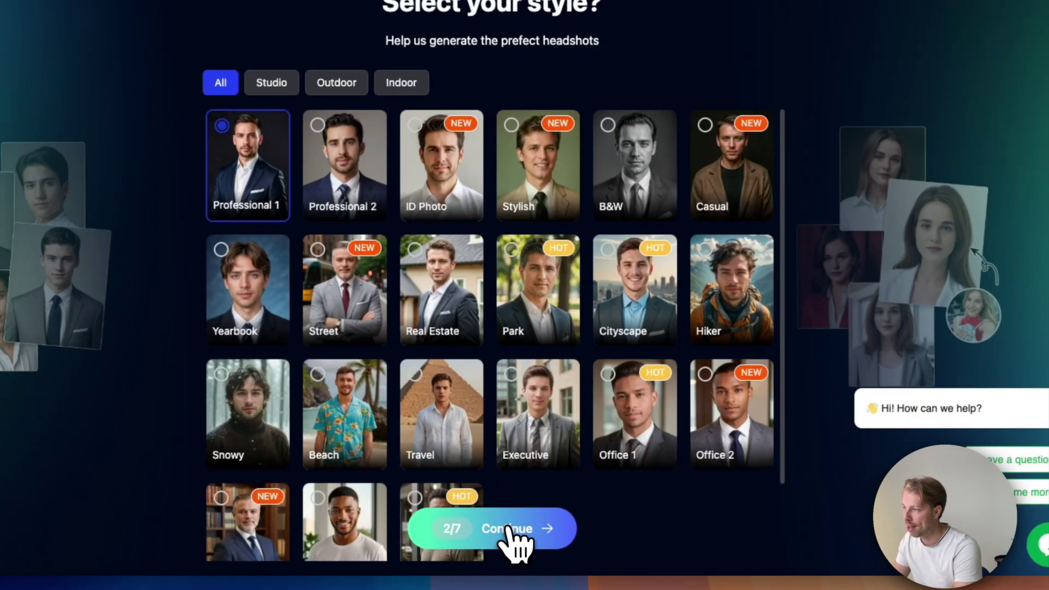
pyautogui.click(507, 528)
pyautogui.click(470, 185)
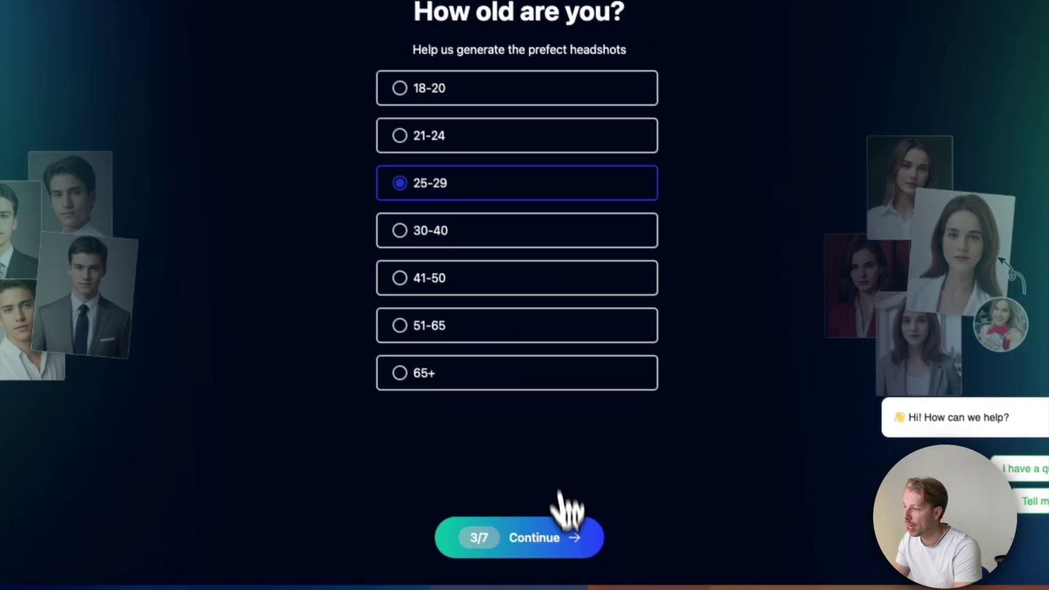
pyautogui.click(563, 524)
# Keep the hair, glasses and beard defaults, confirm White / Caucasian, upload the selfie and start generating
pyautogui.click(564, 525)
pyautogui.click(563, 526)
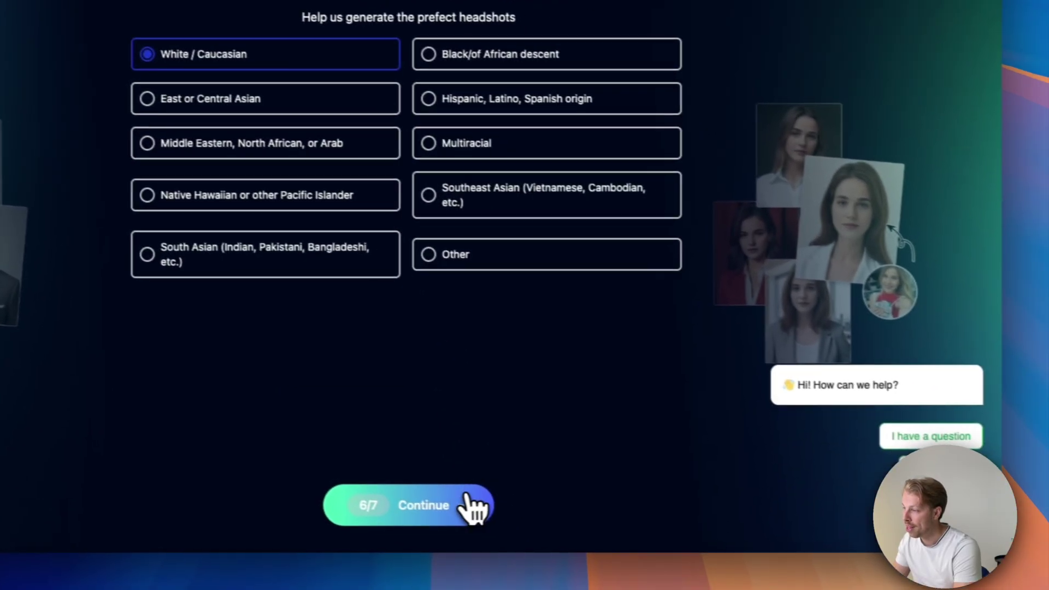
pyautogui.click(568, 526)
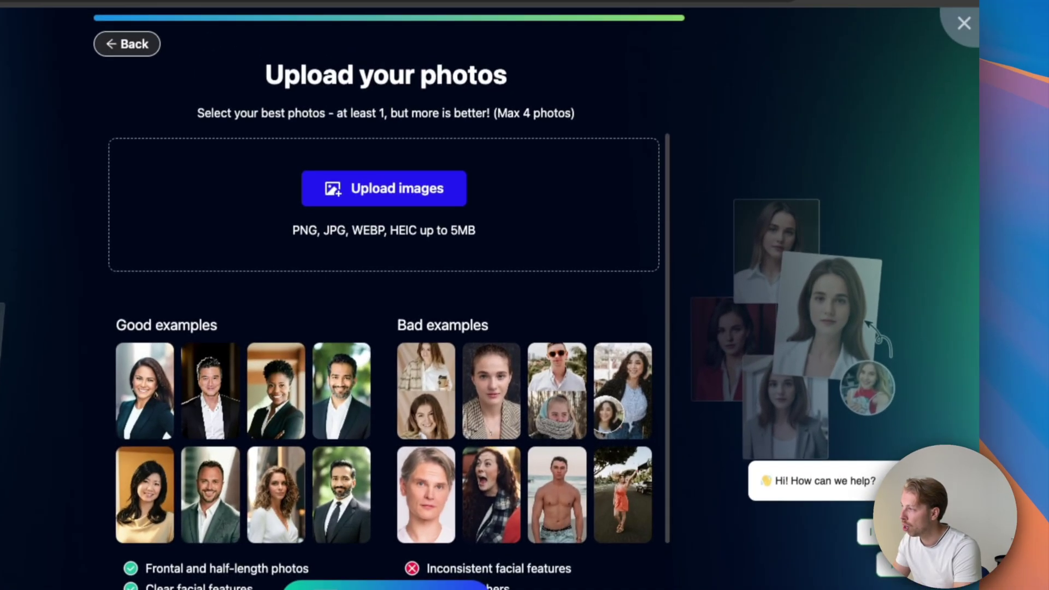
pyautogui.moveTo(601, 129); pyautogui.dragTo(385, 213)
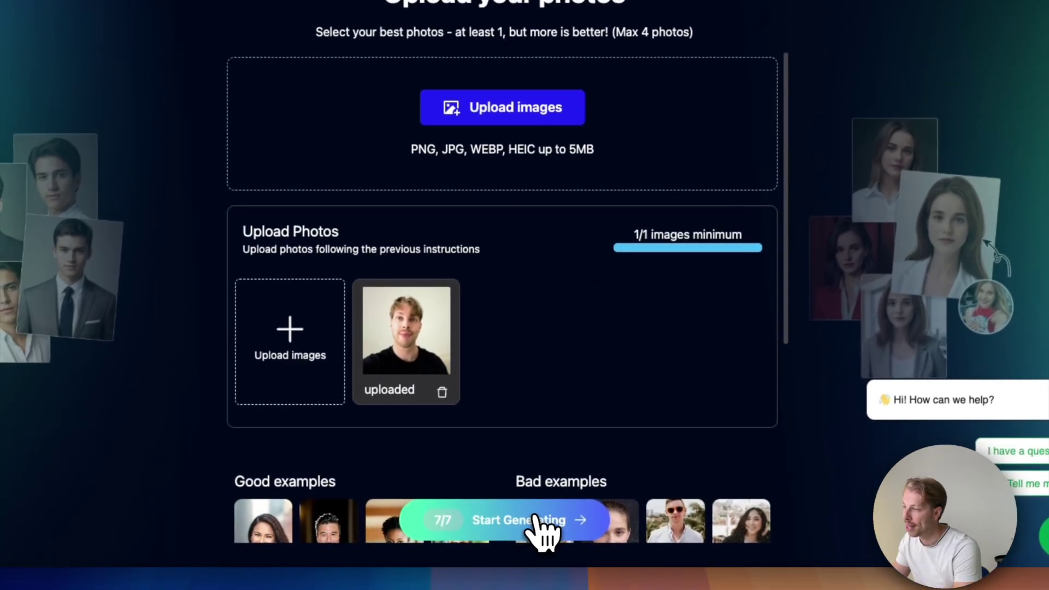
pyautogui.click(535, 519)
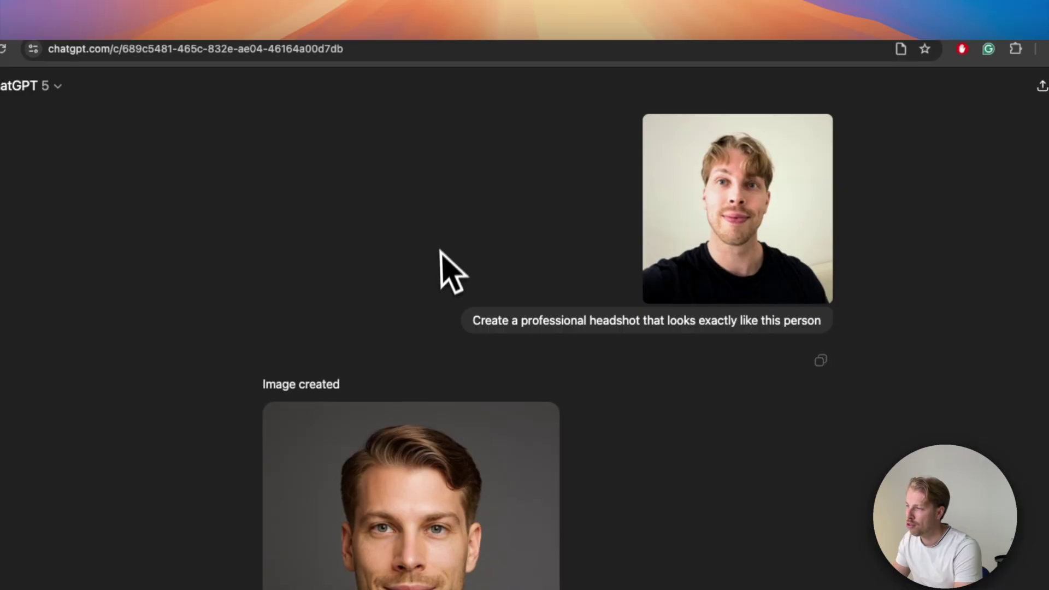
# Wait for the grey-sweater headshot to finish, then enlarge it, close it and enlarge it again
pyautogui.scroll(-5, 442, 327)
pyautogui.scroll(5, 465, 358)
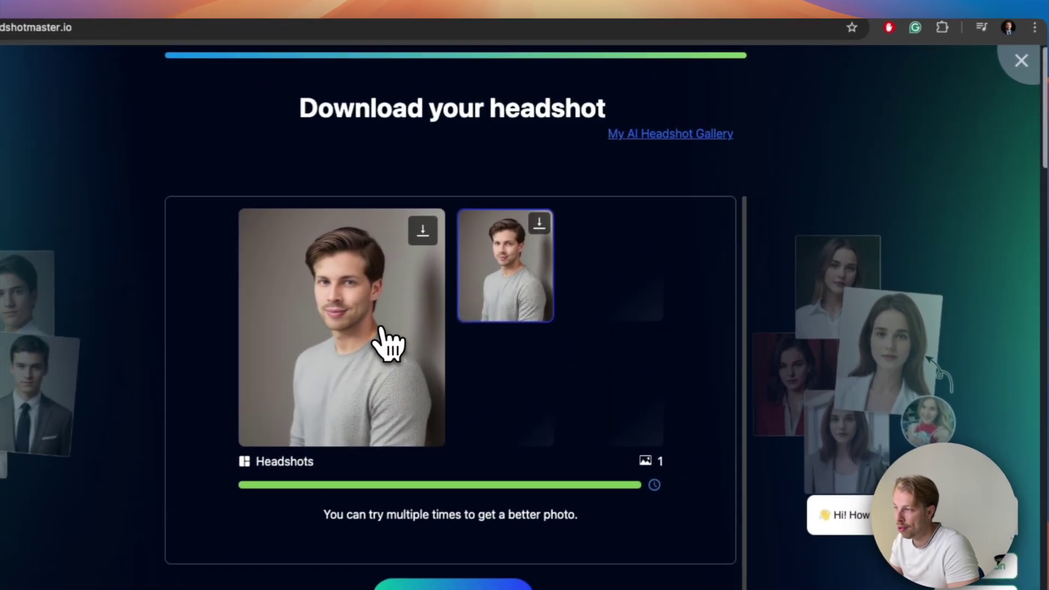
pyautogui.click(388, 344)
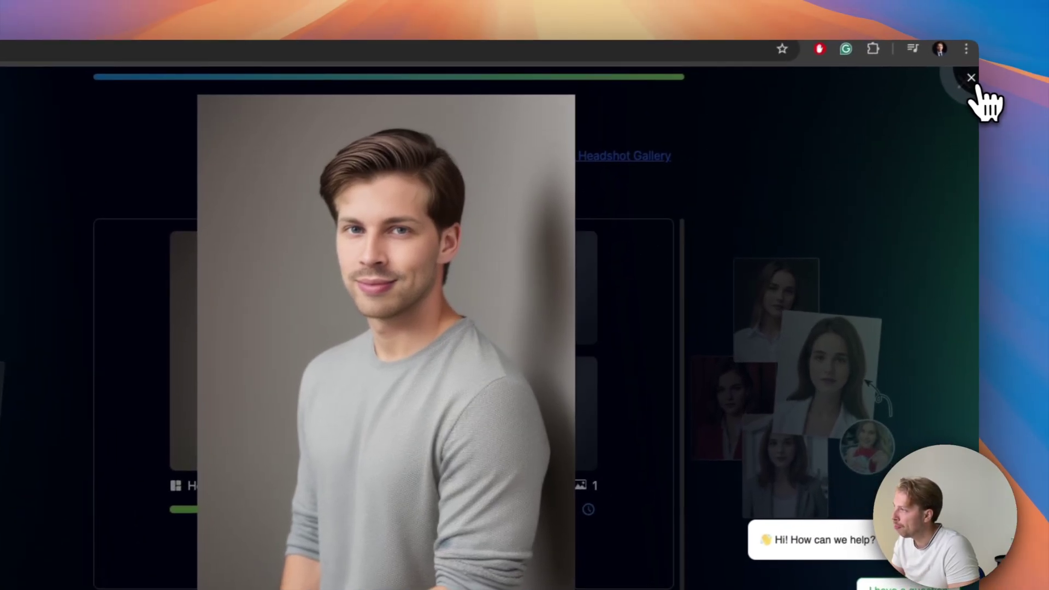
pyautogui.click(1041, 55)
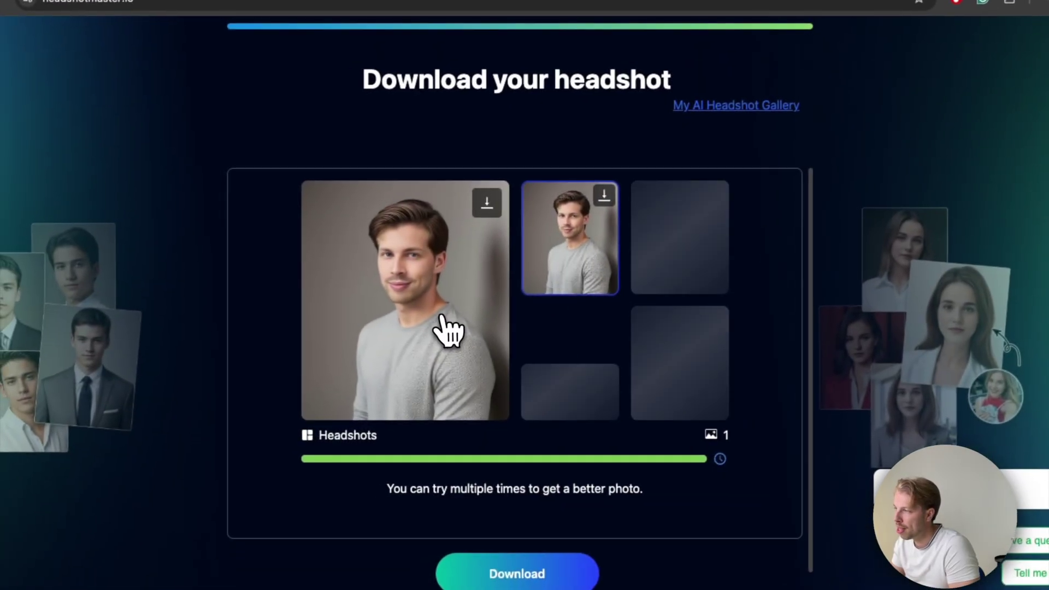
pyautogui.click(441, 328)
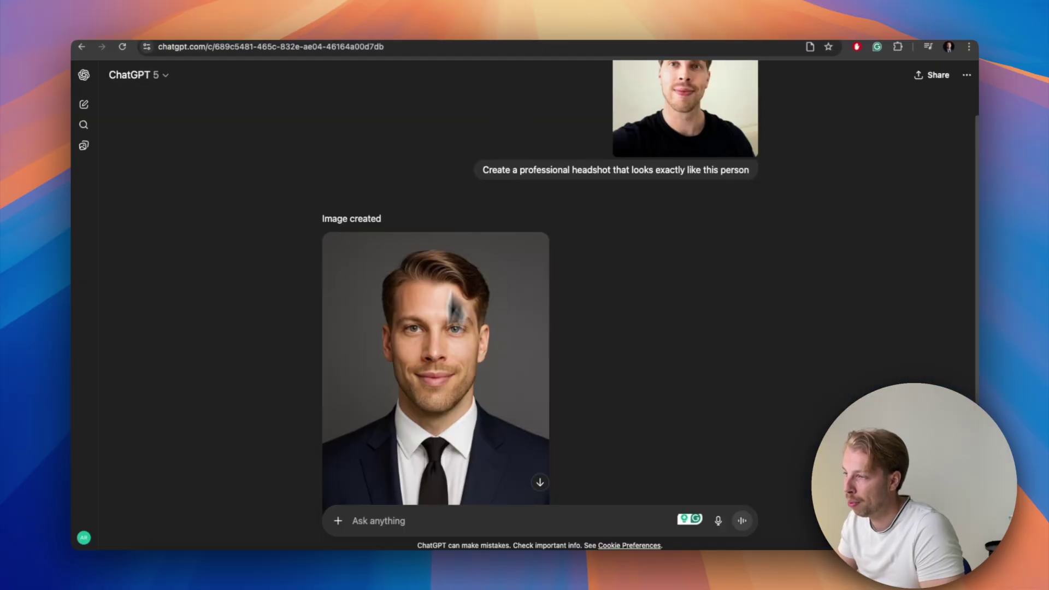
pyautogui.scroll(-3, 438, 372)
pyautogui.scroll(5, 461, 221)
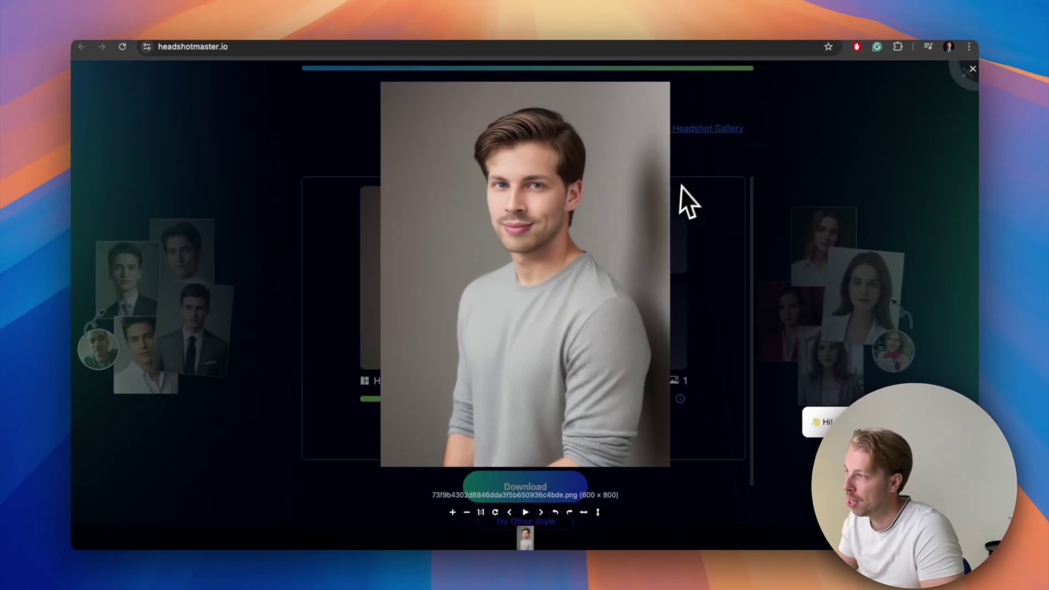
# Close the enlarged headshot to return to HeadshotMaster's download page
pyautogui.click(974, 70)
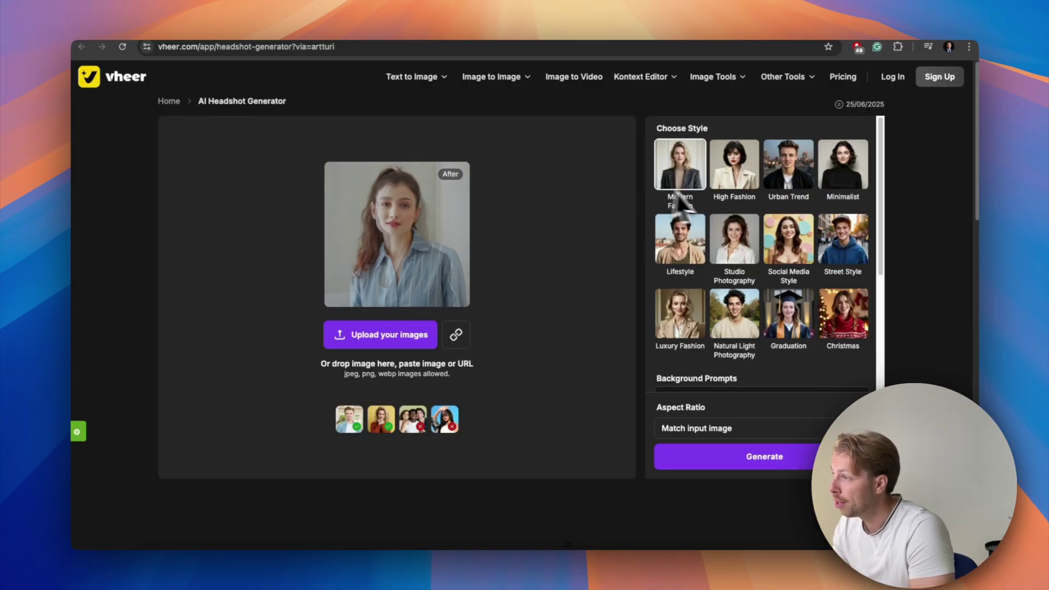
# Try the Urban Trend and Street Style presets, then settle on Natural Light Photography
pyautogui.scroll(-1, 711, 194)
pyautogui.scroll(1, 738, 191)
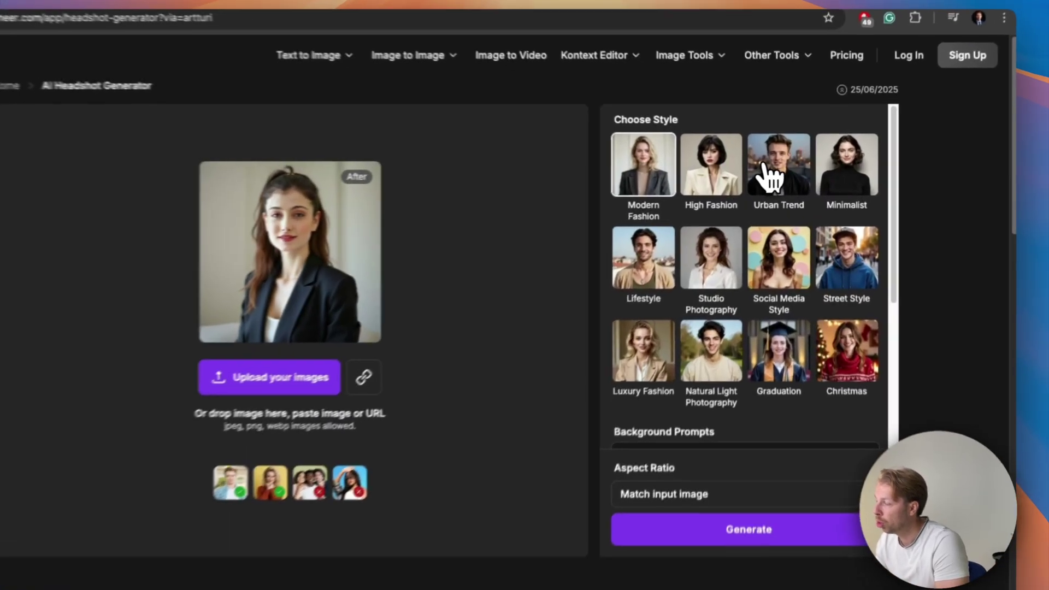
pyautogui.click(782, 174)
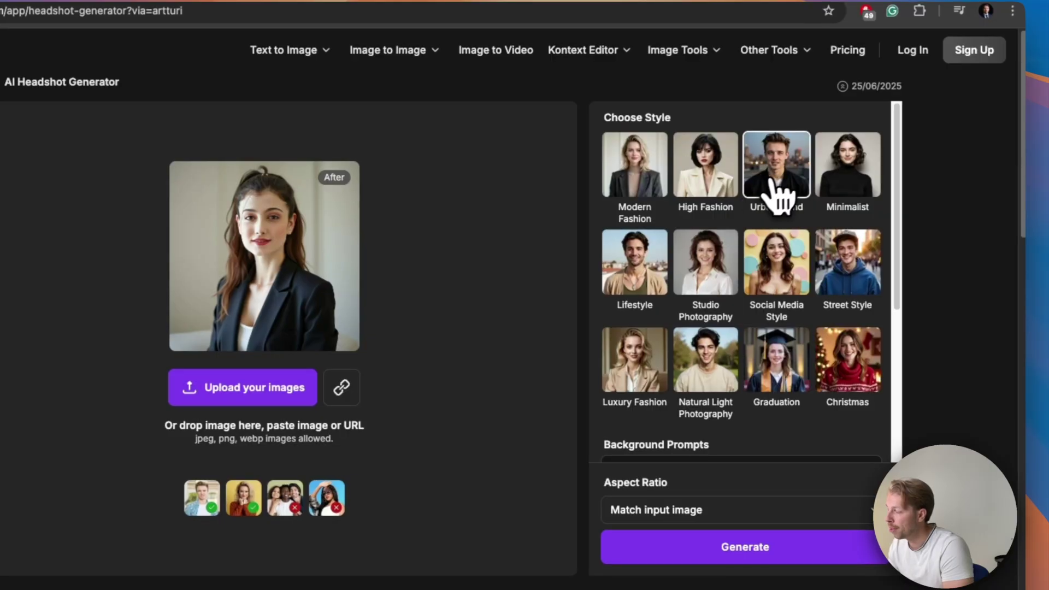
pyautogui.scroll(-3, 782, 197)
pyautogui.click(854, 199)
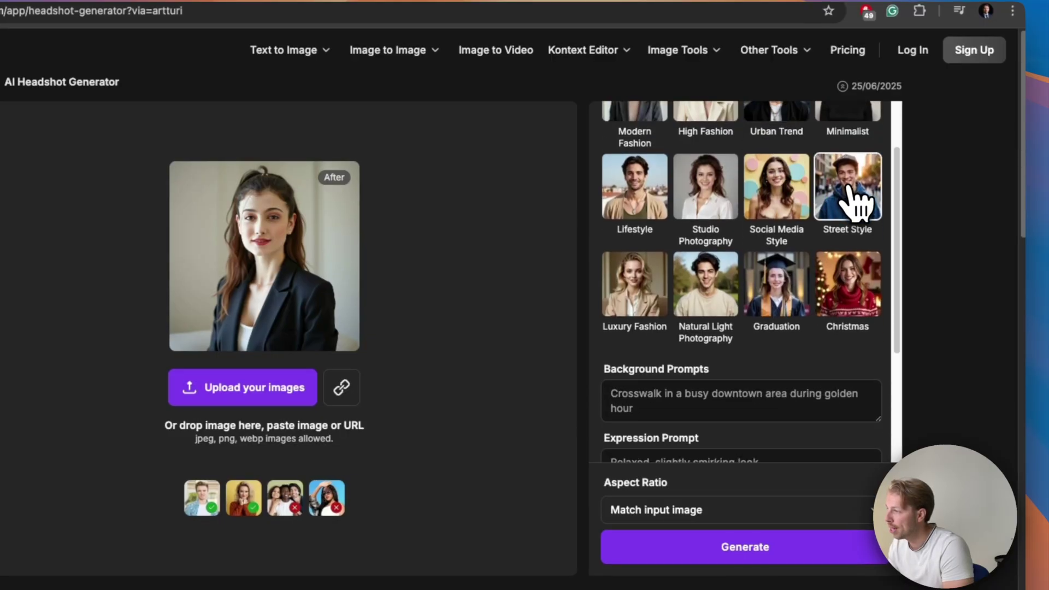
pyautogui.click(710, 303)
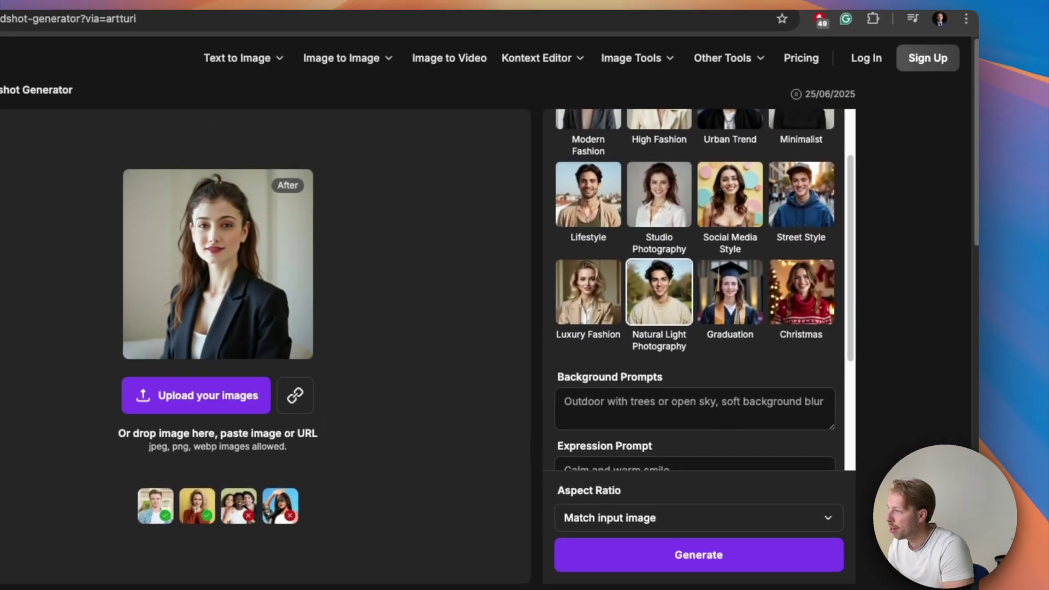
# Drop the selfie onto Vheer's upload area as the source photo
pyautogui.moveTo(6, 312); pyautogui.dragTo(244, 310)
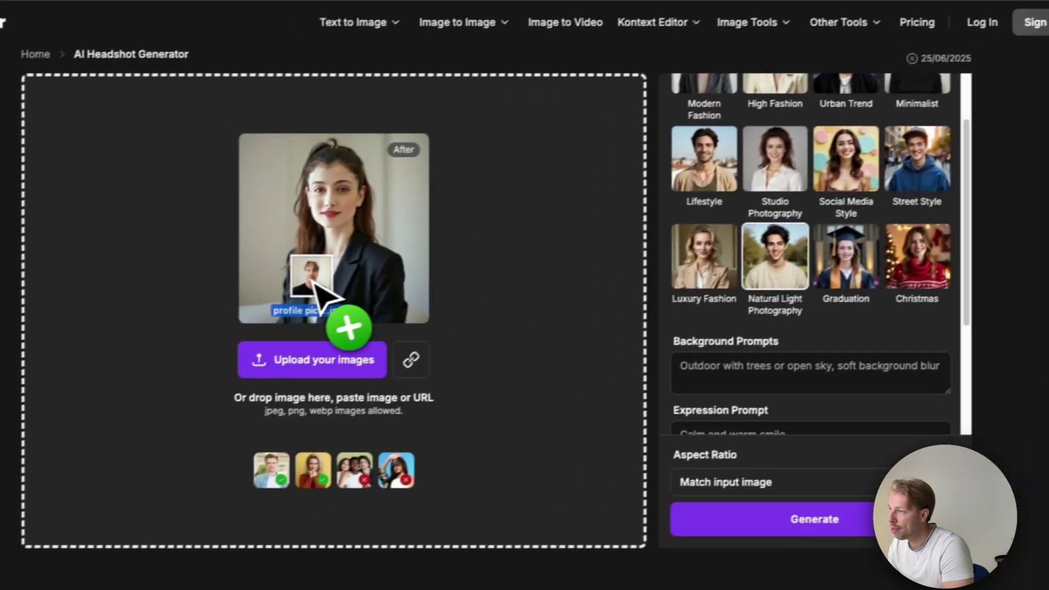
pyautogui.moveTo(314, 284); pyautogui.dragTo(749, 454)
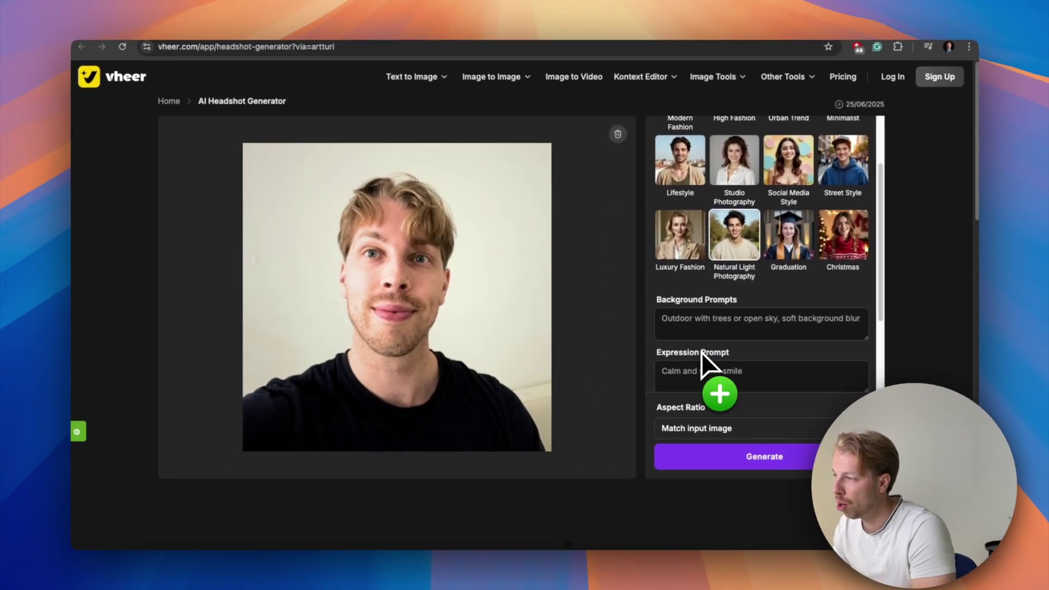
pyautogui.scroll(-4, 701, 352)
# Generate the natural-light park headshot, then generate a second version
pyautogui.click(743, 453)
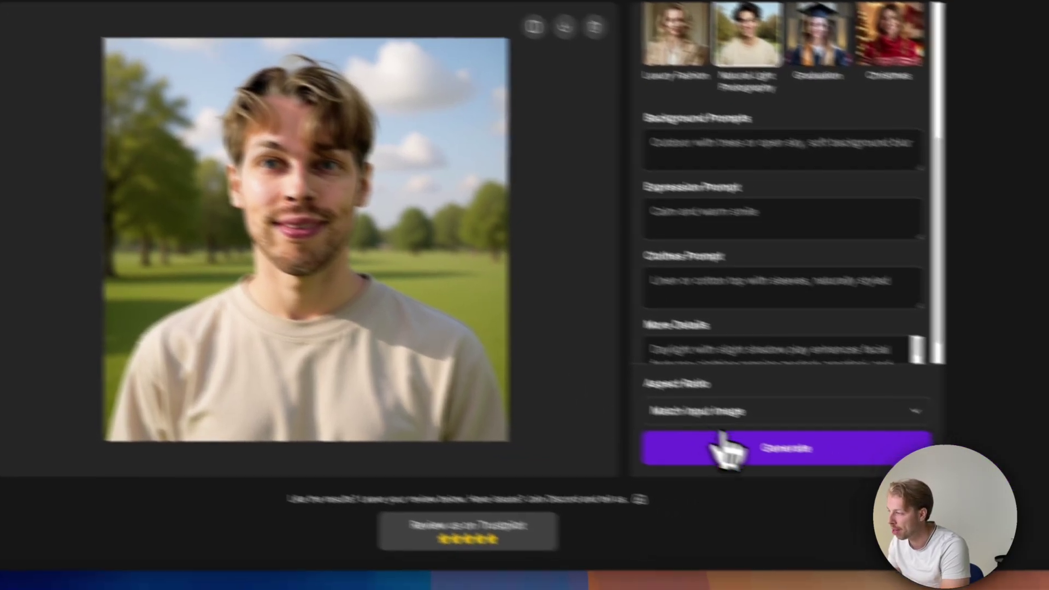
pyautogui.click(853, 473)
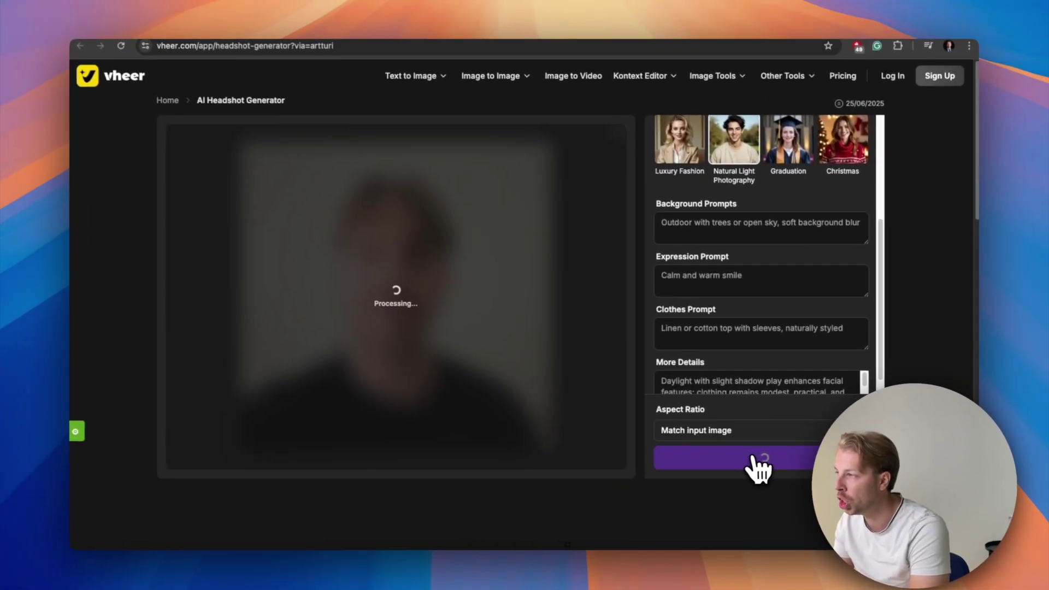
pyautogui.scroll(3, 697, 287)
pyautogui.scroll(2, 726, 318)
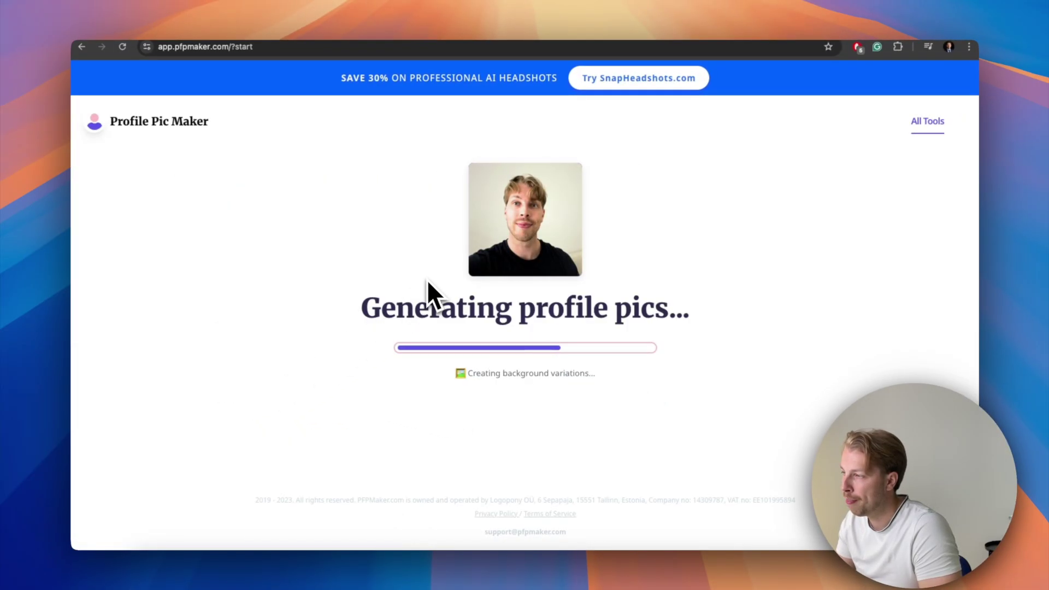
# Scroll past the background and border variations and open the purple halftone profile pic for editing
pyautogui.scroll(-4, 437, 284)
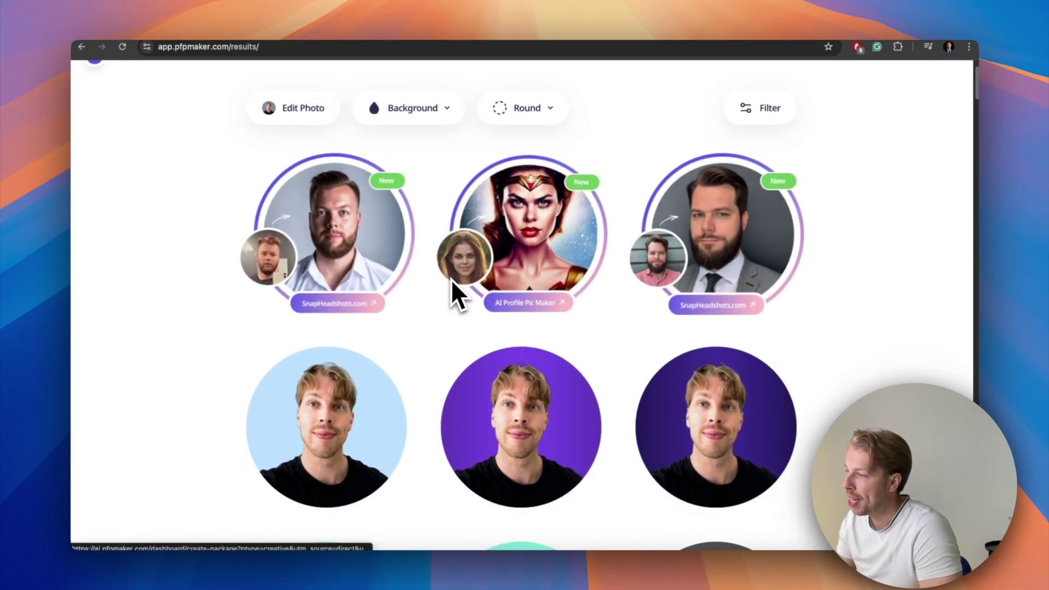
pyautogui.scroll(-8, 450, 280)
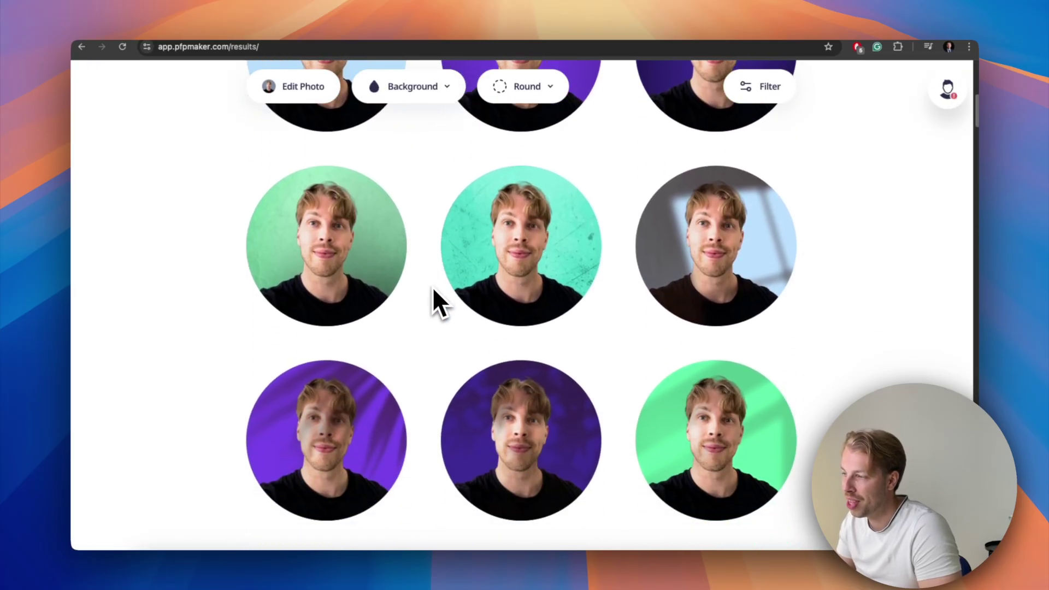
pyautogui.scroll(-4, 433, 289)
pyautogui.scroll(-4, 432, 289)
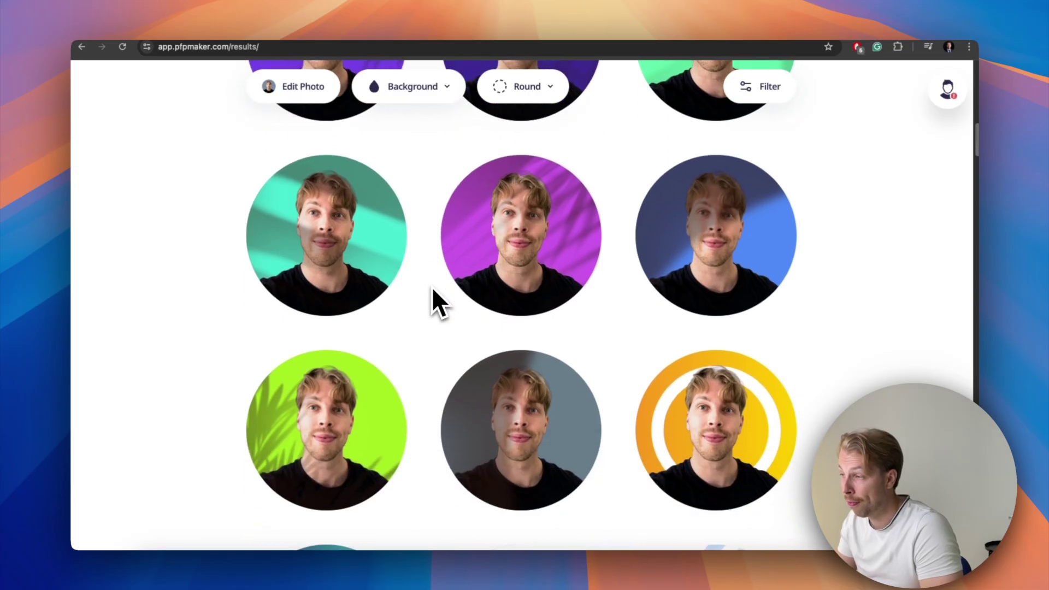
pyautogui.scroll(-4, 432, 286)
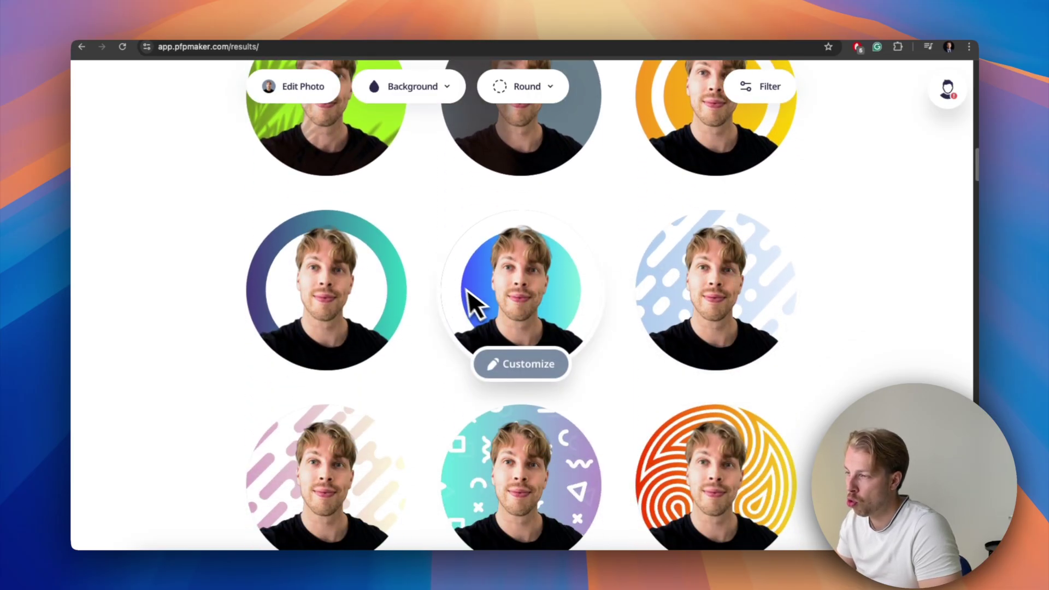
pyautogui.scroll(-2, 415, 298)
pyautogui.moveTo(359, 297)
pyautogui.scroll(-6, 614, 311)
pyautogui.scroll(-5, 690, 281)
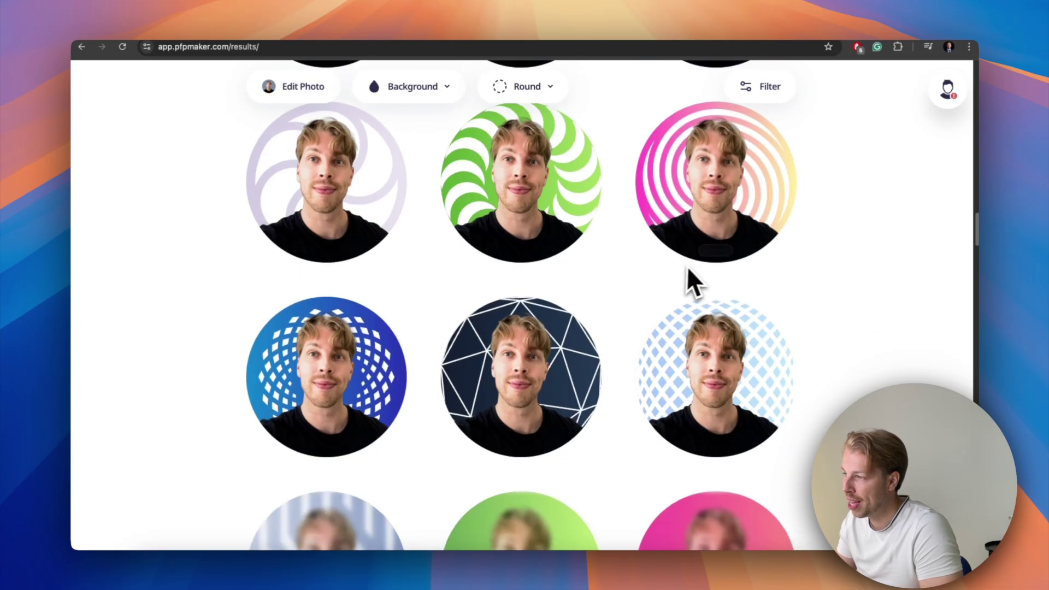
pyautogui.moveTo(661, 273)
pyautogui.scroll(-6, 660, 273)
pyautogui.scroll(-4, 722, 342)
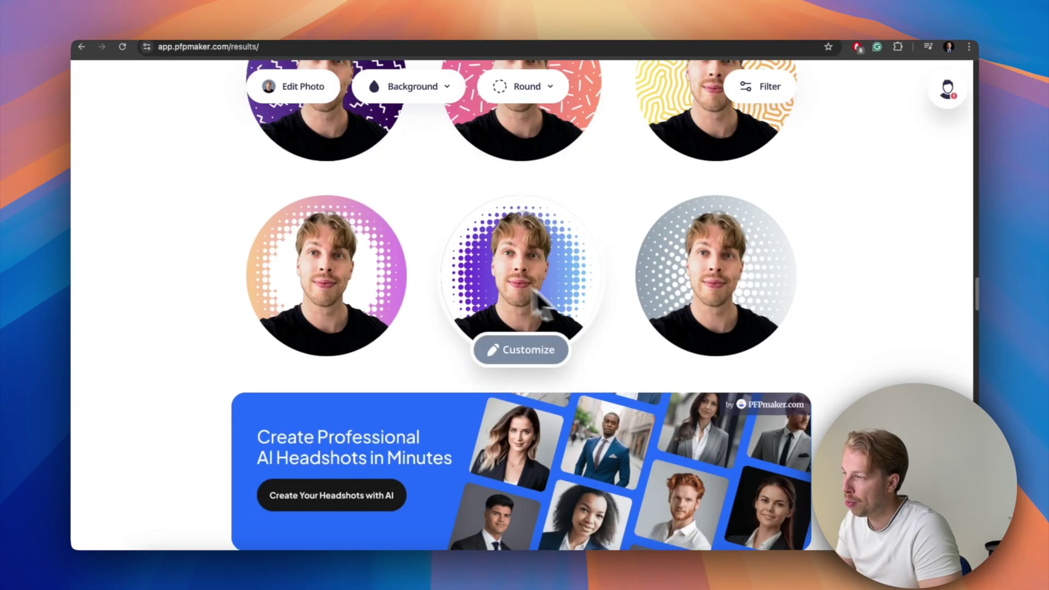
pyautogui.click(546, 361)
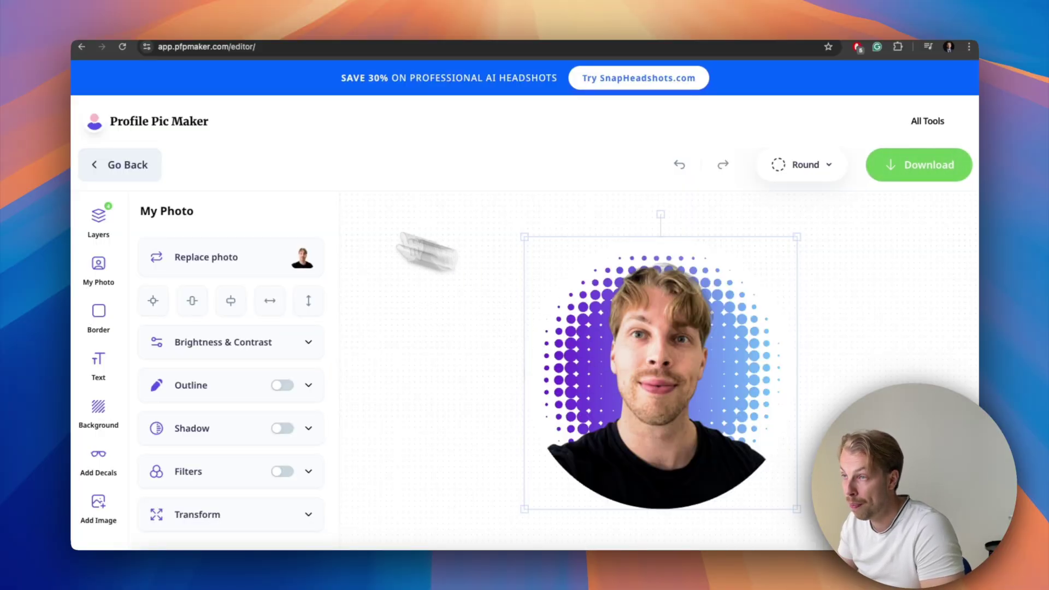
pyautogui.click(137, 166)
pyautogui.scroll(-10, 480, 300)
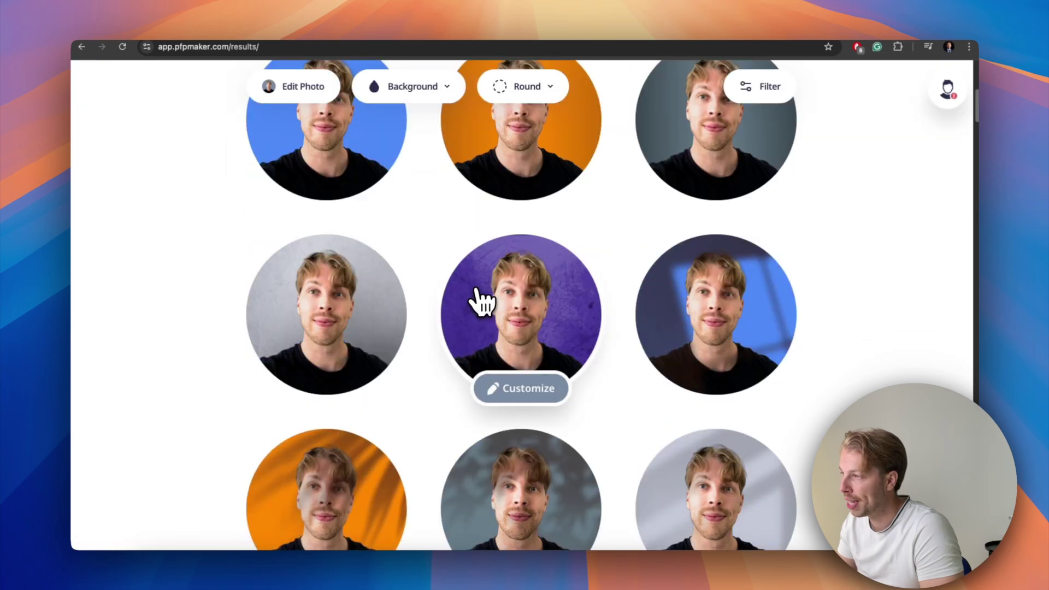
# Cycle through the ChatGPT, HeadshotMaster and Vheer tabs, ending on BetterPic's order details page
pyautogui.scroll(3, 524, 290)
pyautogui.moveTo(544, 280)
pyautogui.scroll(-4, 809, 186)
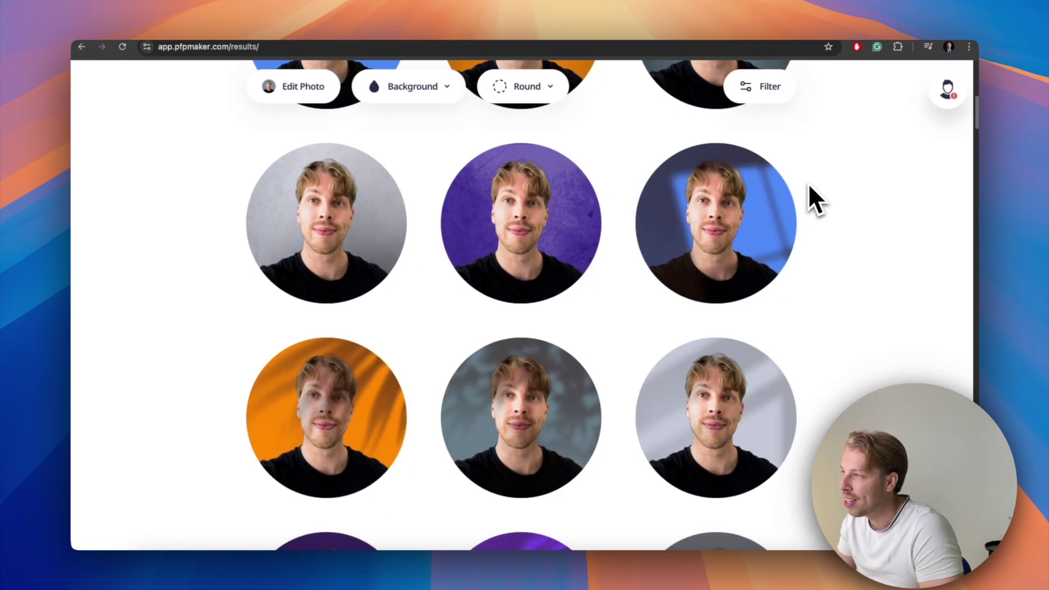
pyautogui.press('super+alt+Right')
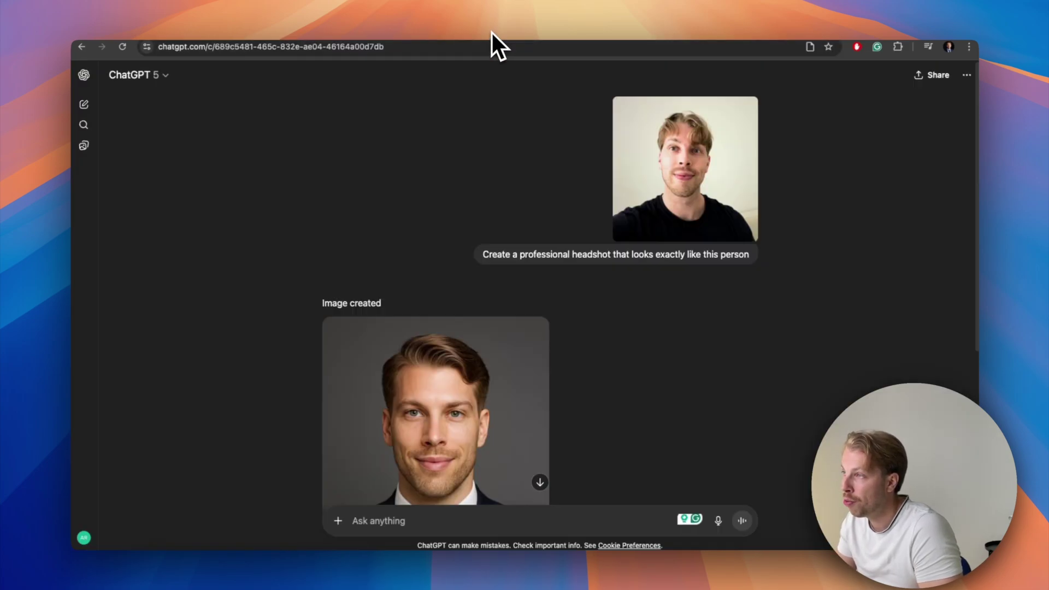
pyautogui.scroll(-3, 492, 246)
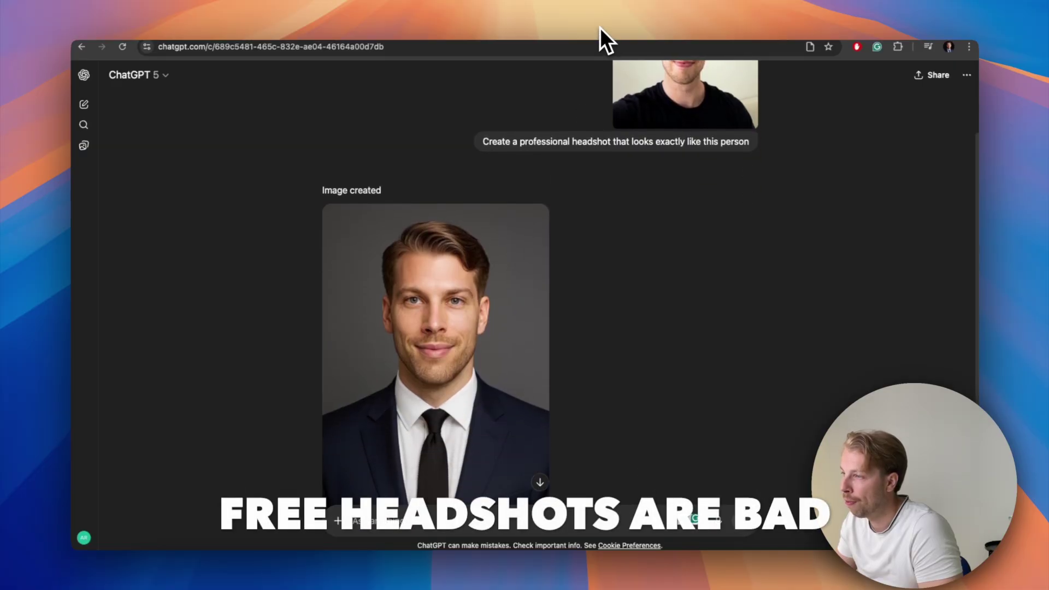
pyautogui.press('super+alt+Right')
pyautogui.press('super+alt+Right')
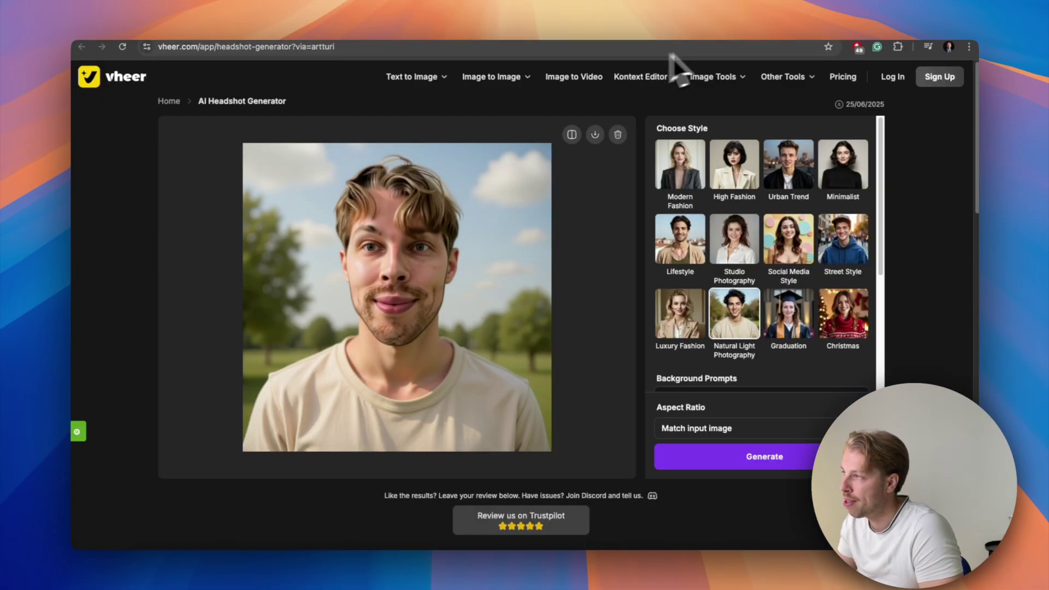
pyautogui.press('super+alt+Right')
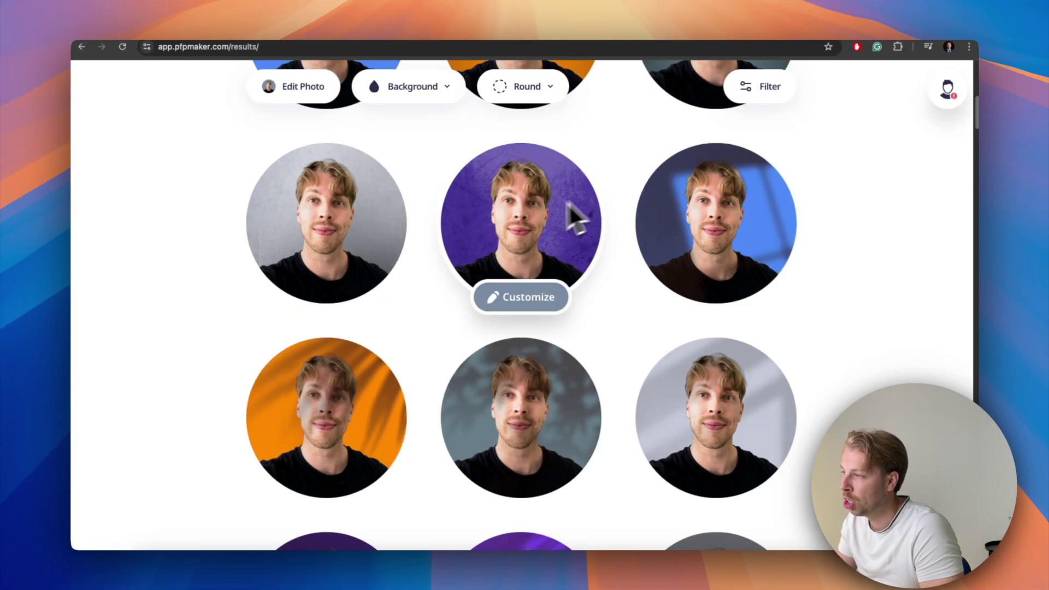
pyautogui.scroll(1, 634, 212)
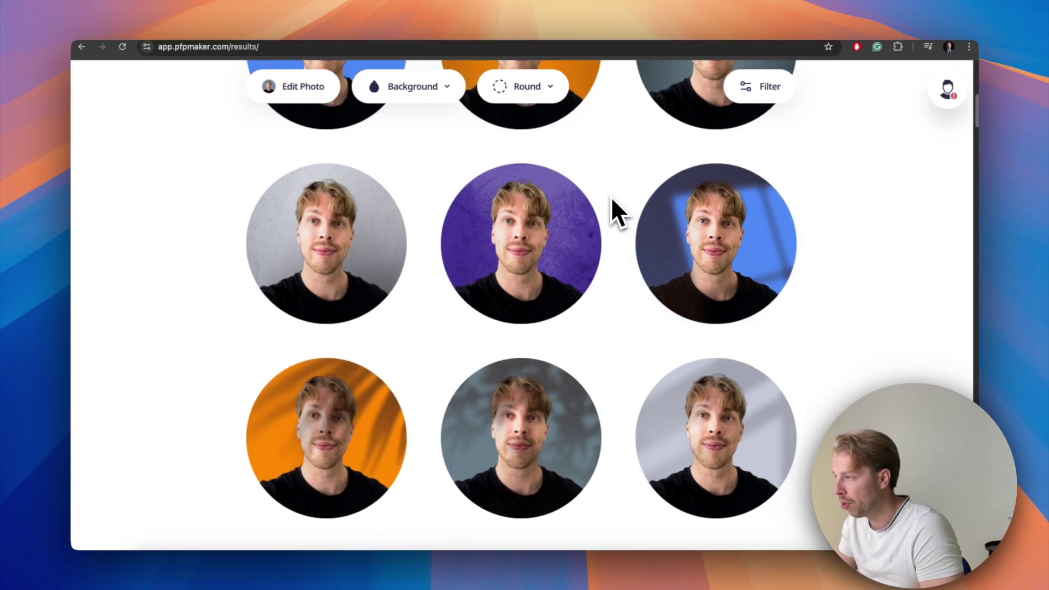
pyautogui.press('super+alt+Right')
pyautogui.scroll(-2, 678, 290)
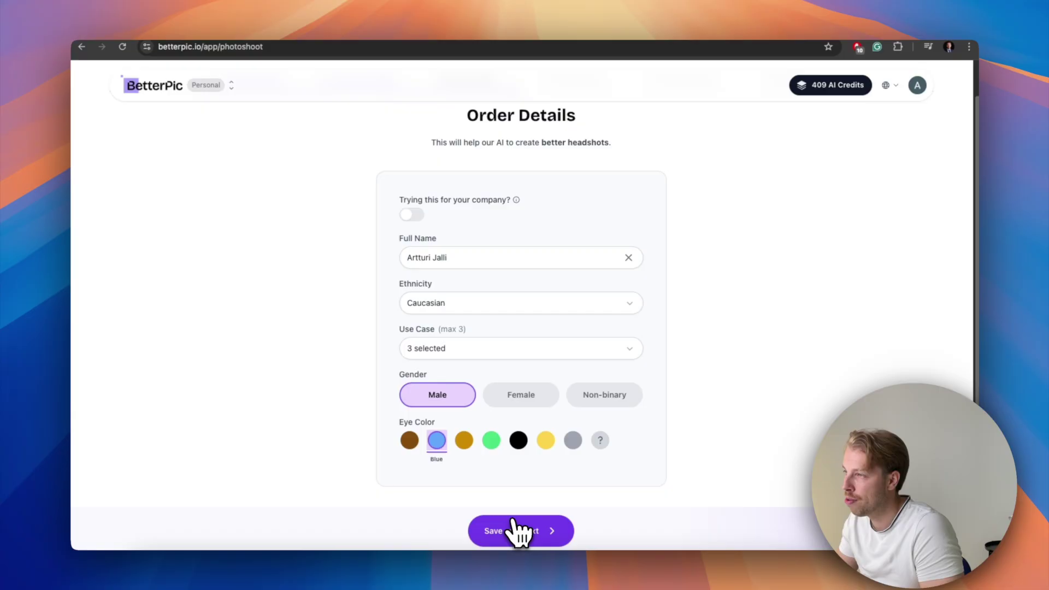
# Save the BetterPic order details and continue with the three selected headshot styles
pyautogui.click(517, 531)
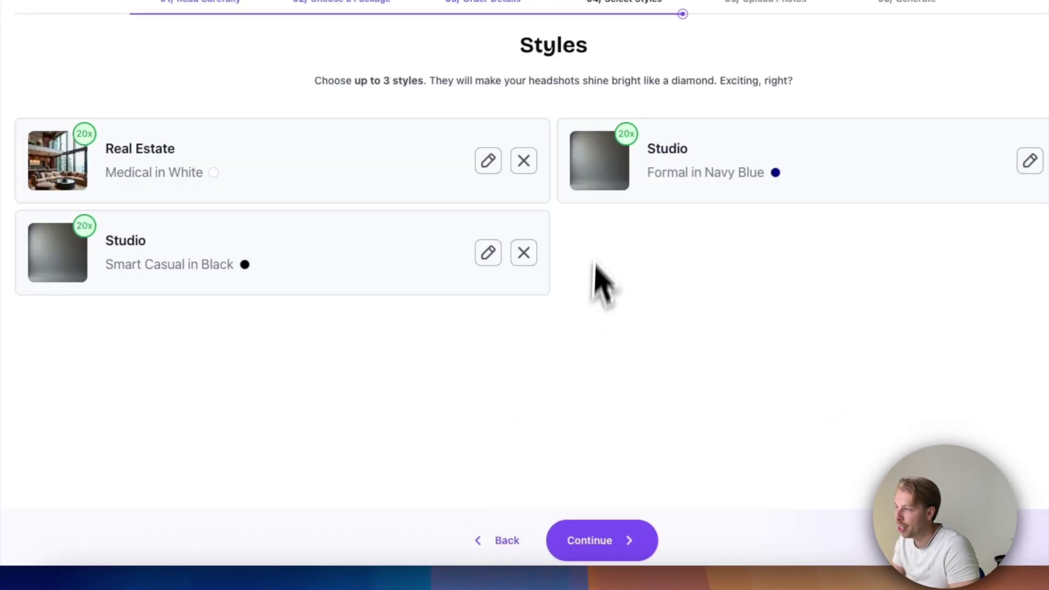
pyautogui.click(612, 539)
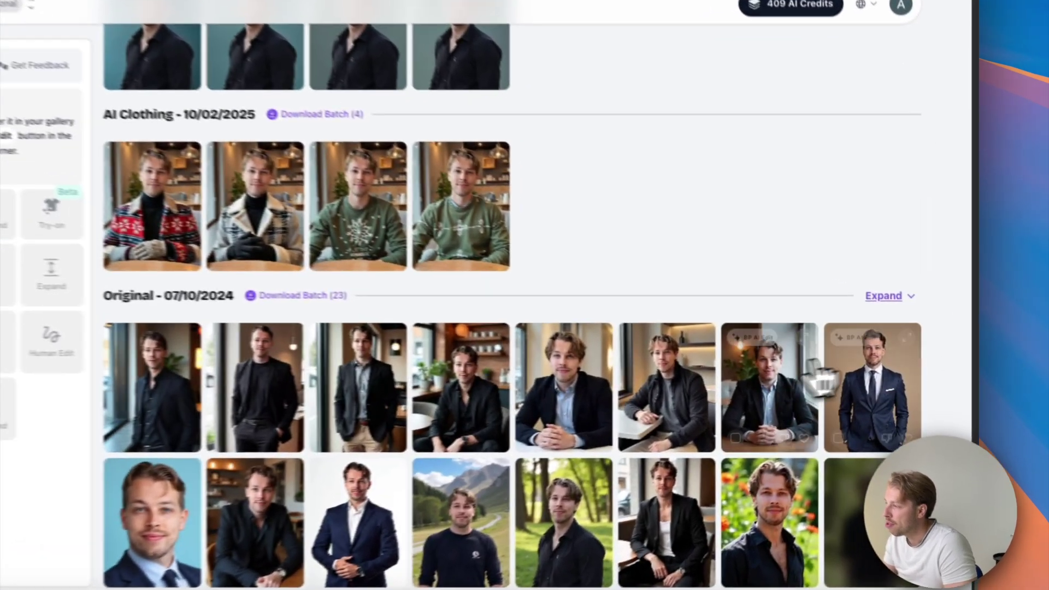
# Expand the 23-image Original batch and preview the black-background suit portrait
pyautogui.click(884, 295)
pyautogui.scroll(-2, 710, 301)
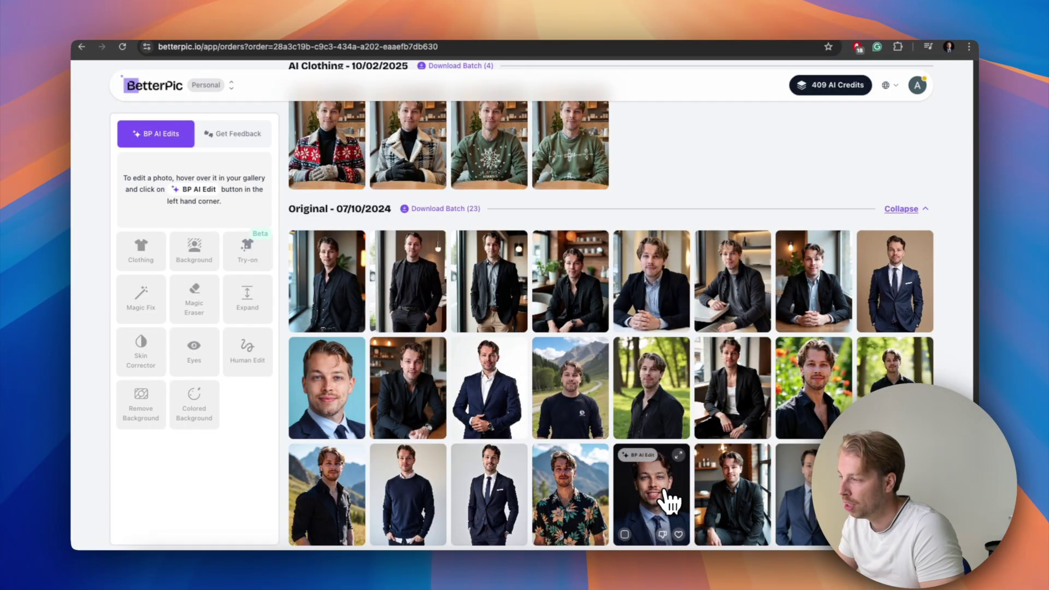
pyautogui.click(638, 507)
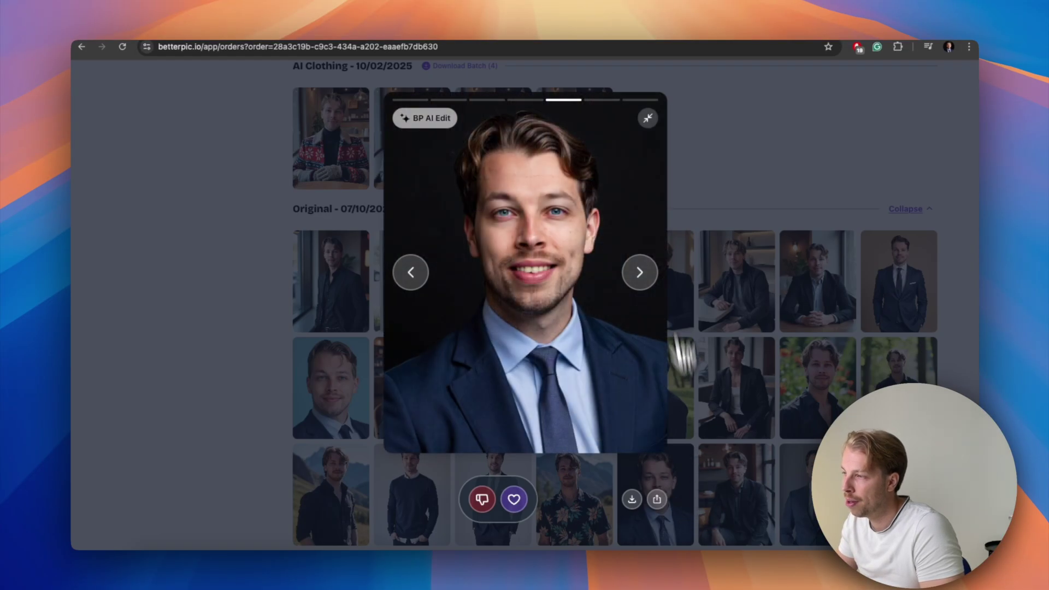
pyautogui.press('Escape')
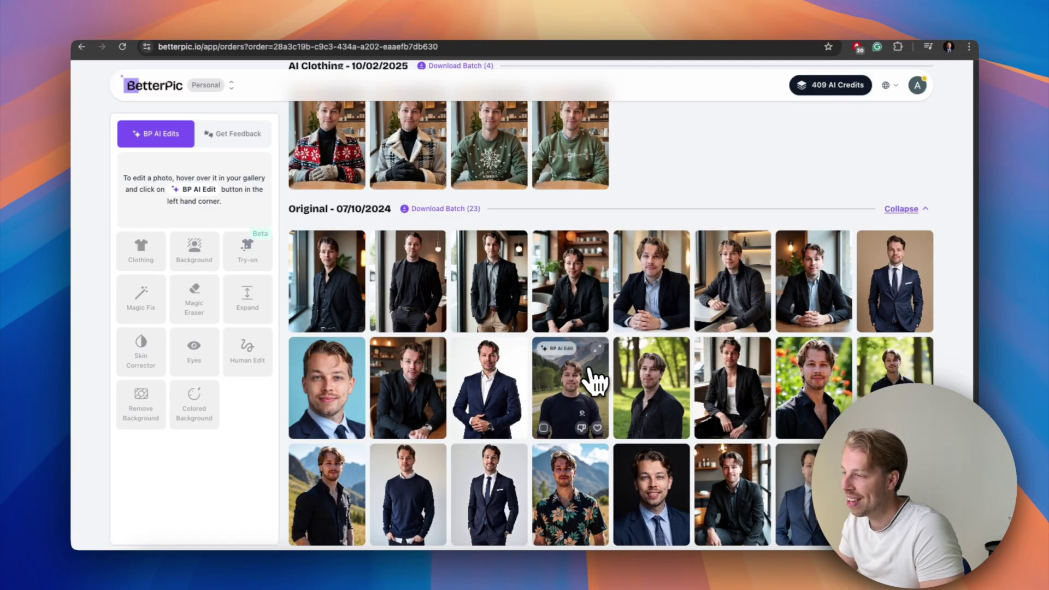
# Preview the navy-sweater headshot and the dark-jacket portrait with the watch, then return to the gallery
pyautogui.click(407, 494)
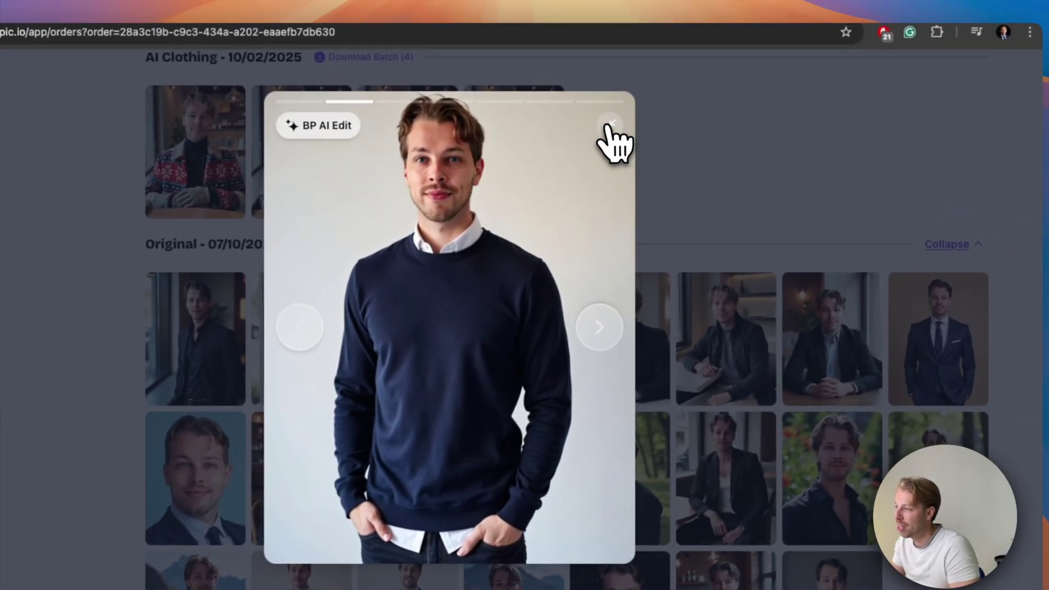
pyautogui.click(611, 124)
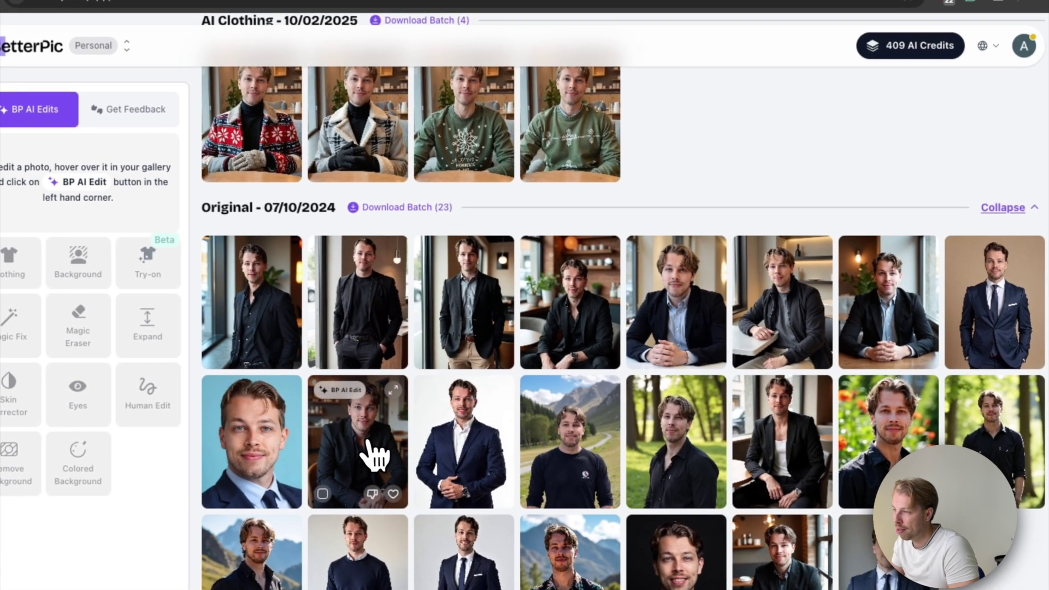
pyautogui.click(314, 494)
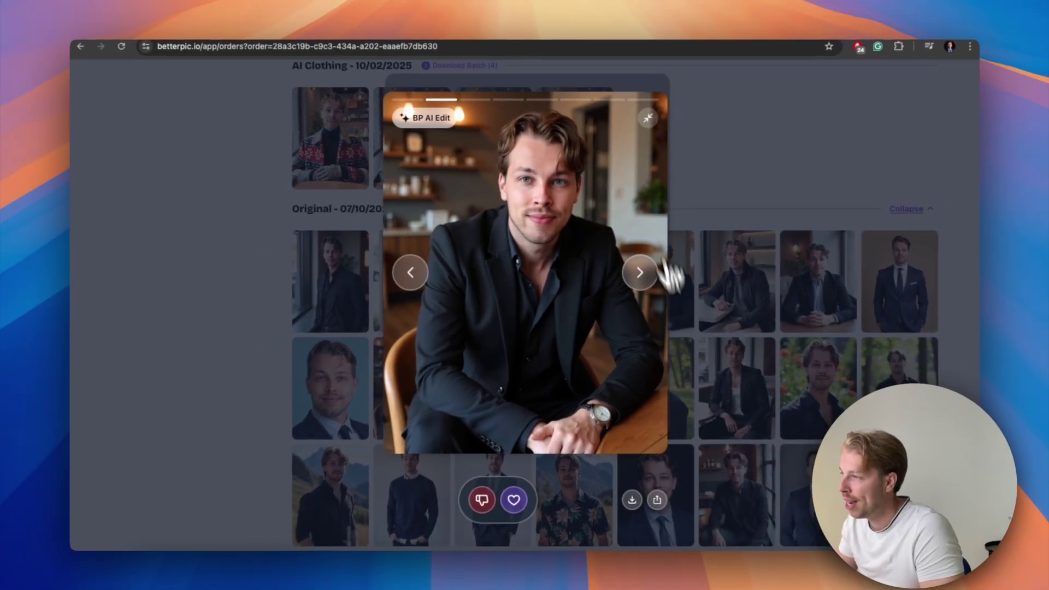
pyautogui.click(703, 295)
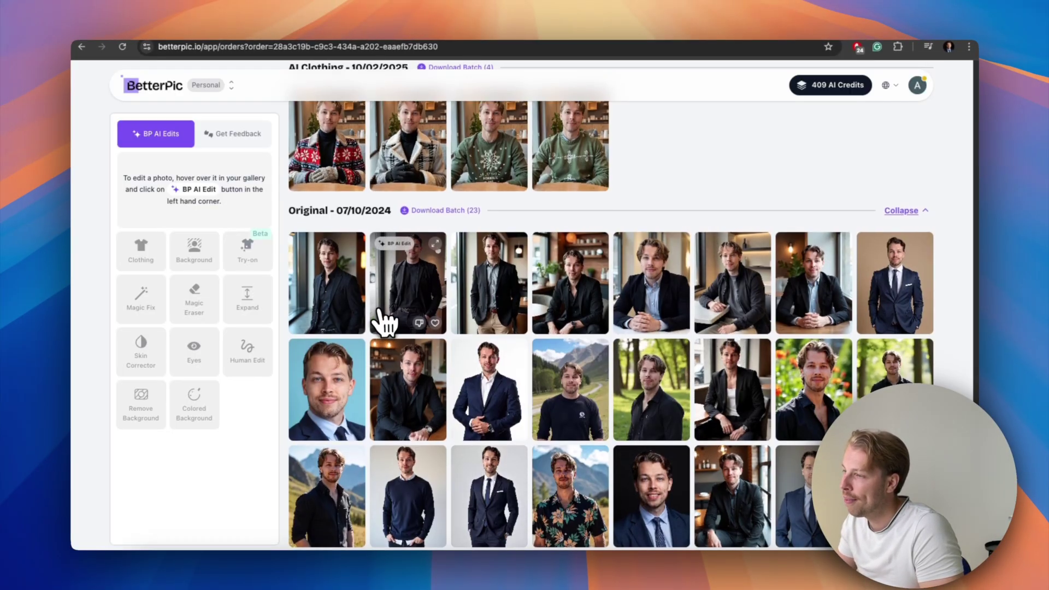
pyautogui.scroll(1, 388, 320)
pyautogui.scroll(2, 399, 317)
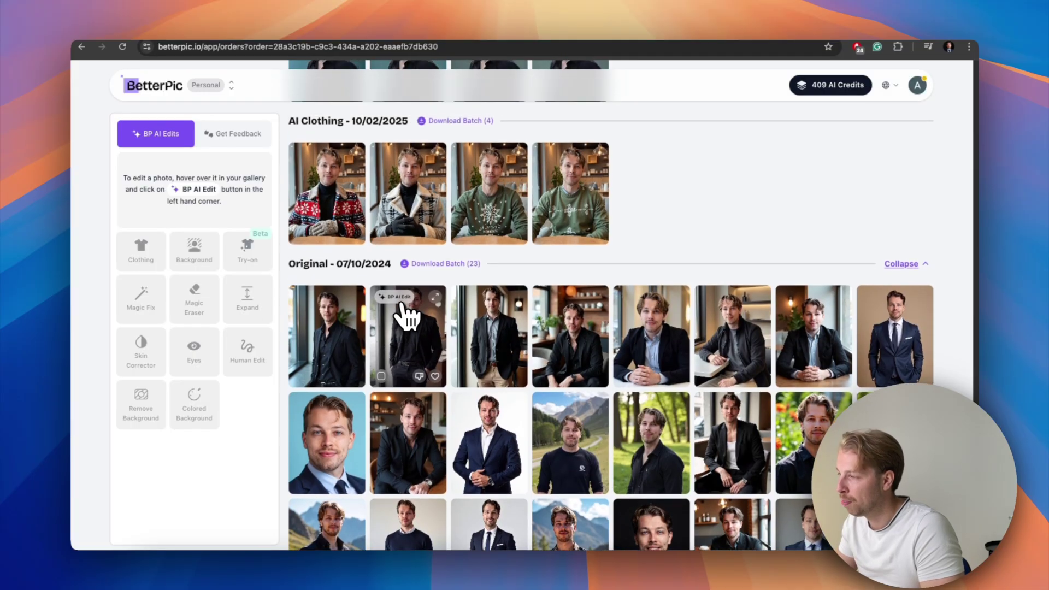
pyautogui.scroll(5, 407, 313)
pyautogui.scroll(-8, 405, 326)
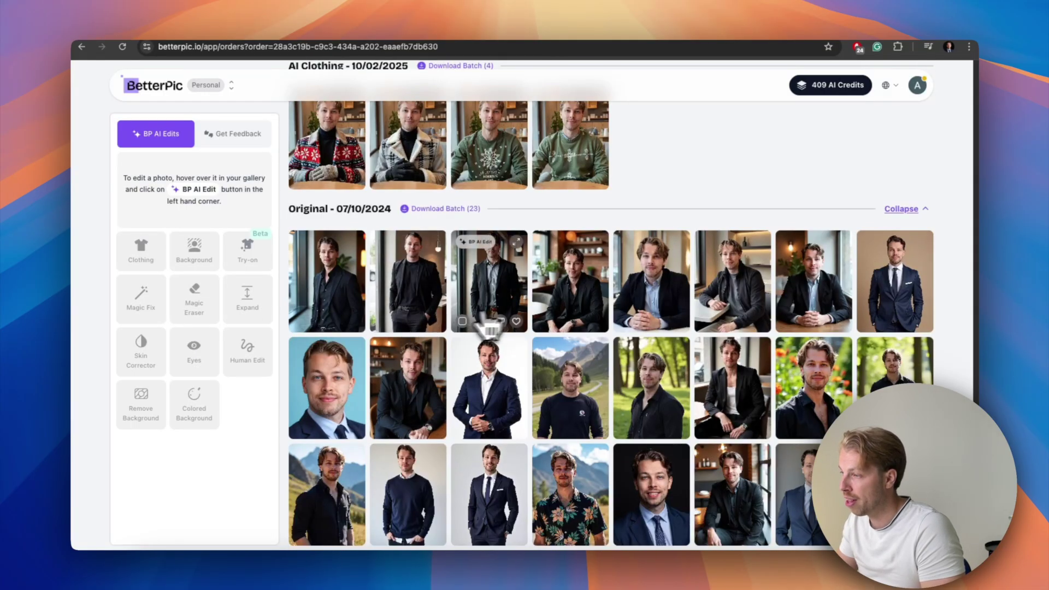
pyautogui.moveTo(643, 249)
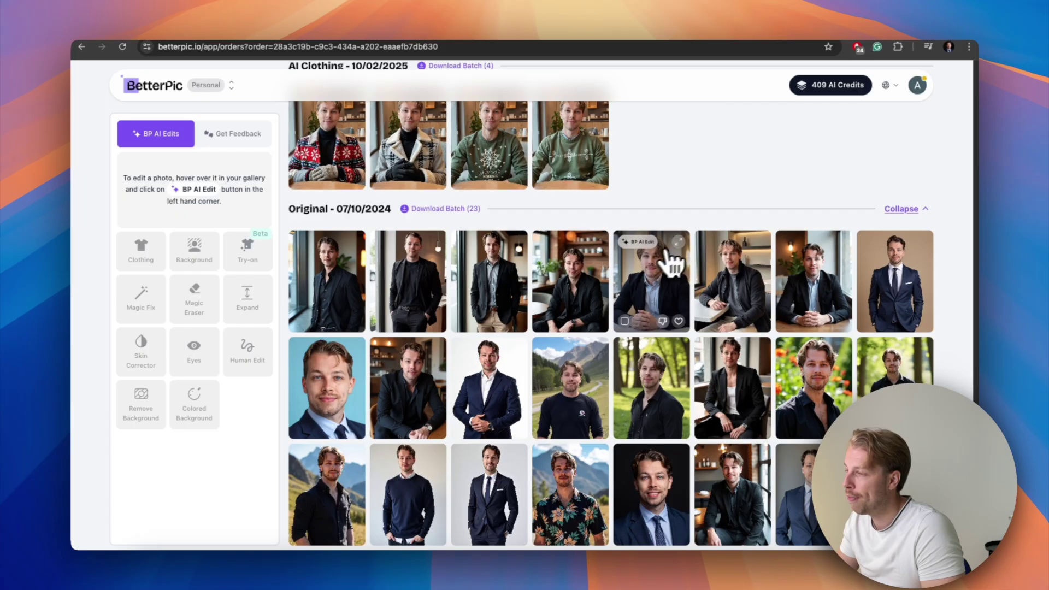
pyautogui.scroll(12, 645, 271)
pyautogui.scroll(15, 646, 280)
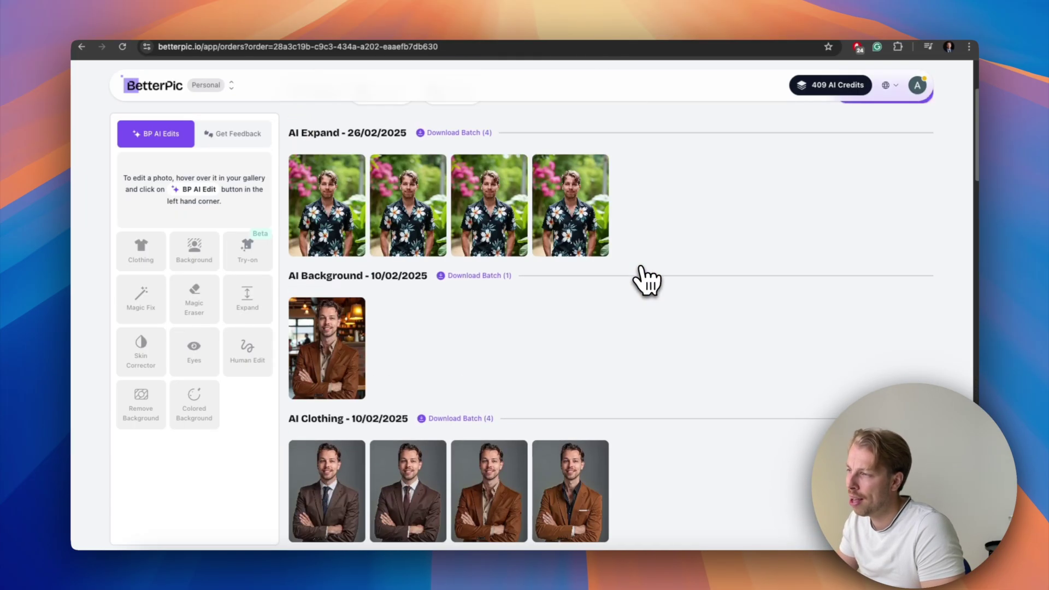
pyautogui.scroll(-7, 647, 281)
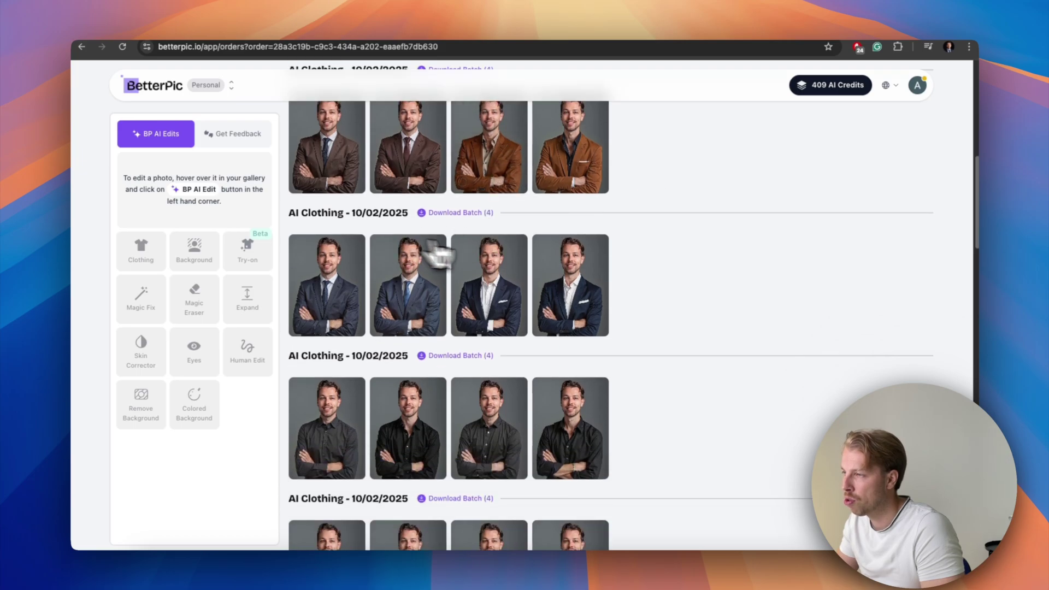
pyautogui.scroll(-6, 438, 252)
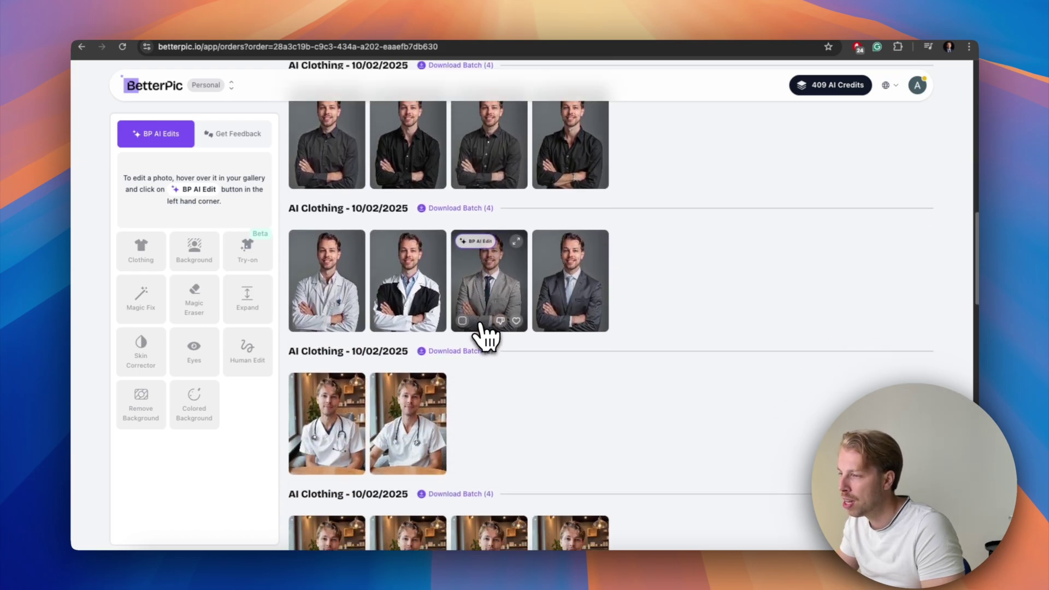
pyautogui.scroll(-8, 486, 334)
pyautogui.scroll(-10, 497, 330)
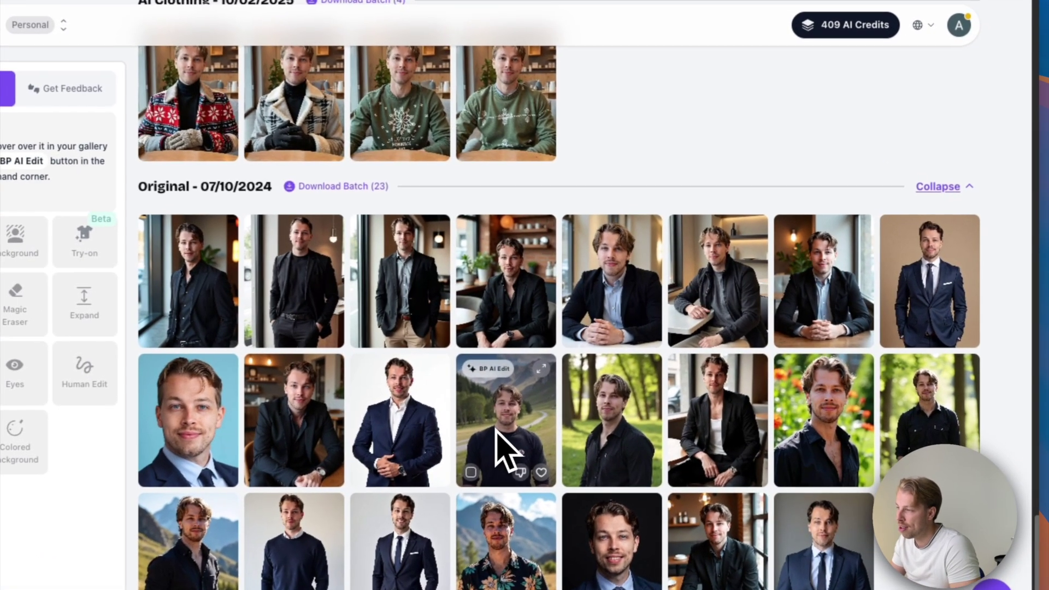
pyautogui.click(496, 432)
pyautogui.click(729, 144)
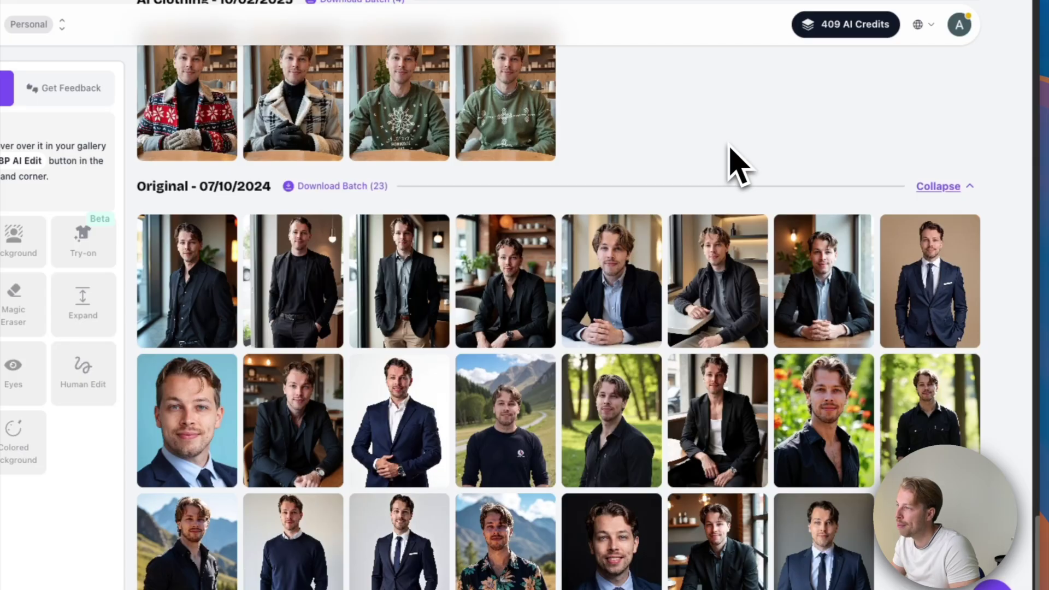